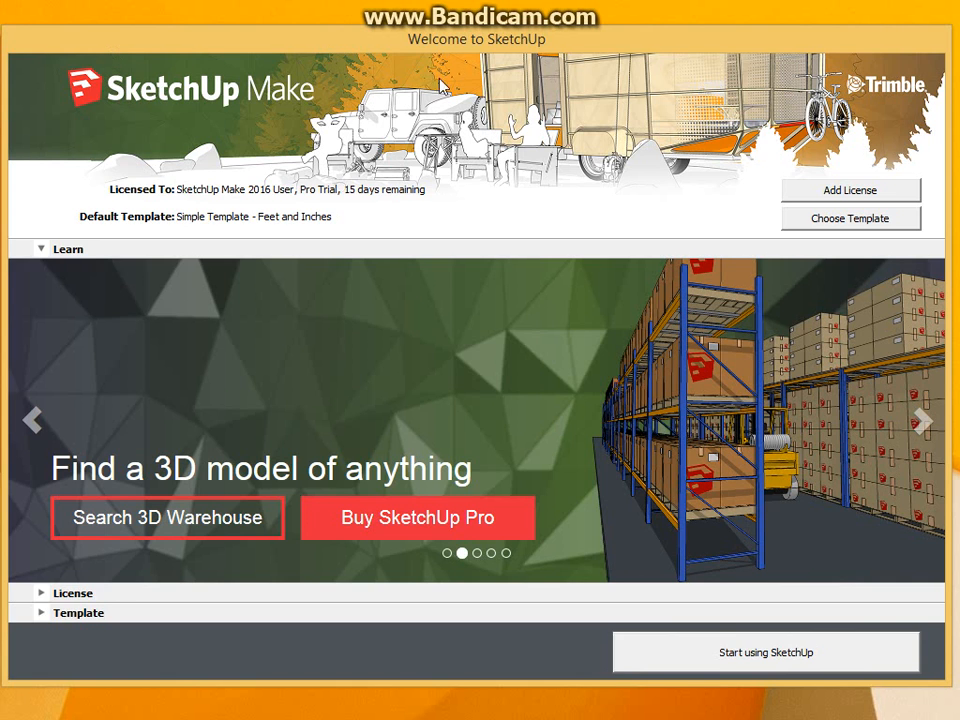
Start with the default template and turn on the Views toolbar
left_click(733, 660)
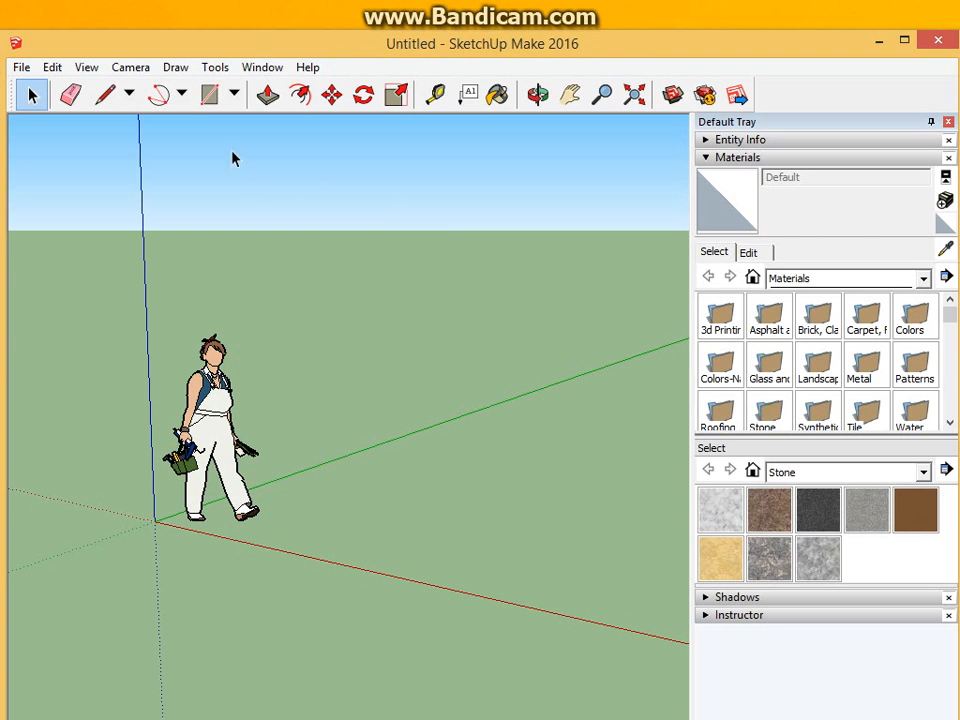
left_click(101, 71)
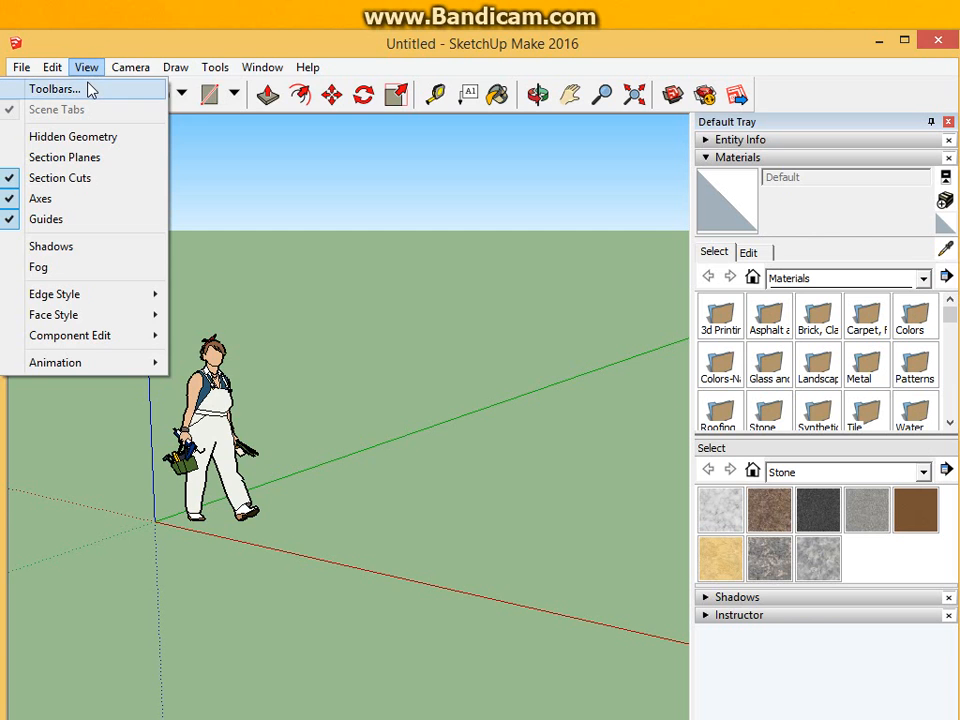
left_click(88, 89)
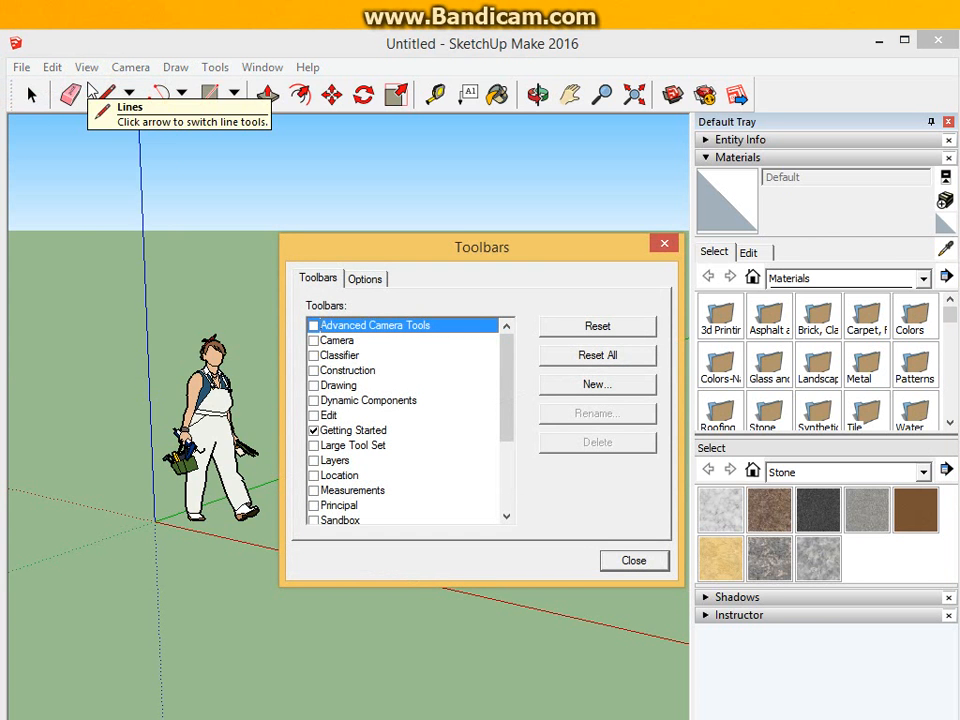
left_click_drag(507, 386, 523, 460)
left_click(313, 490)
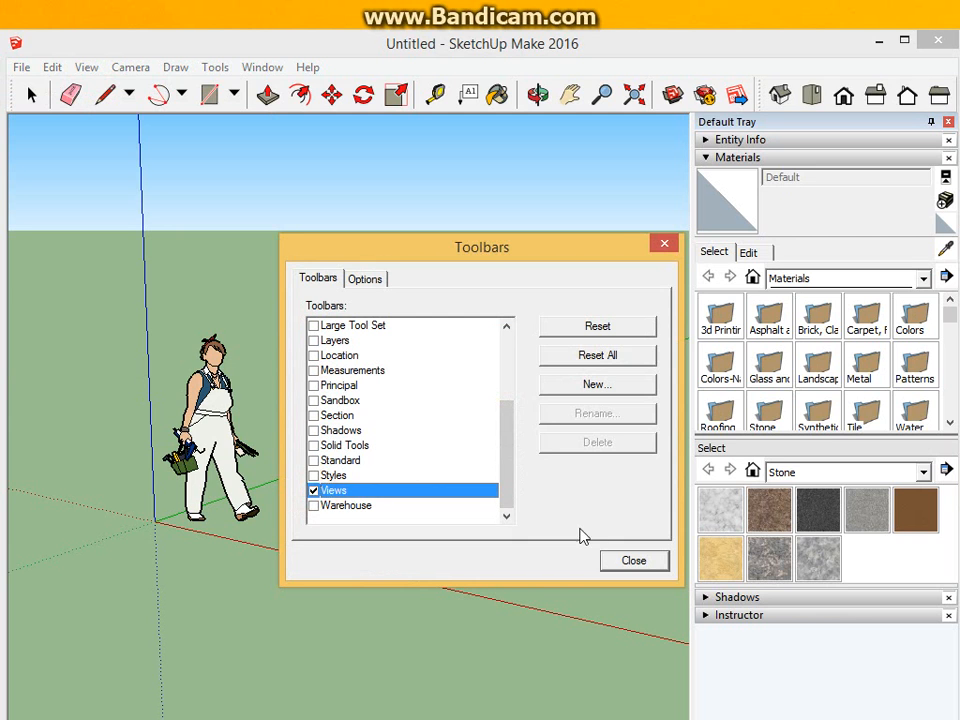
left_click(632, 561)
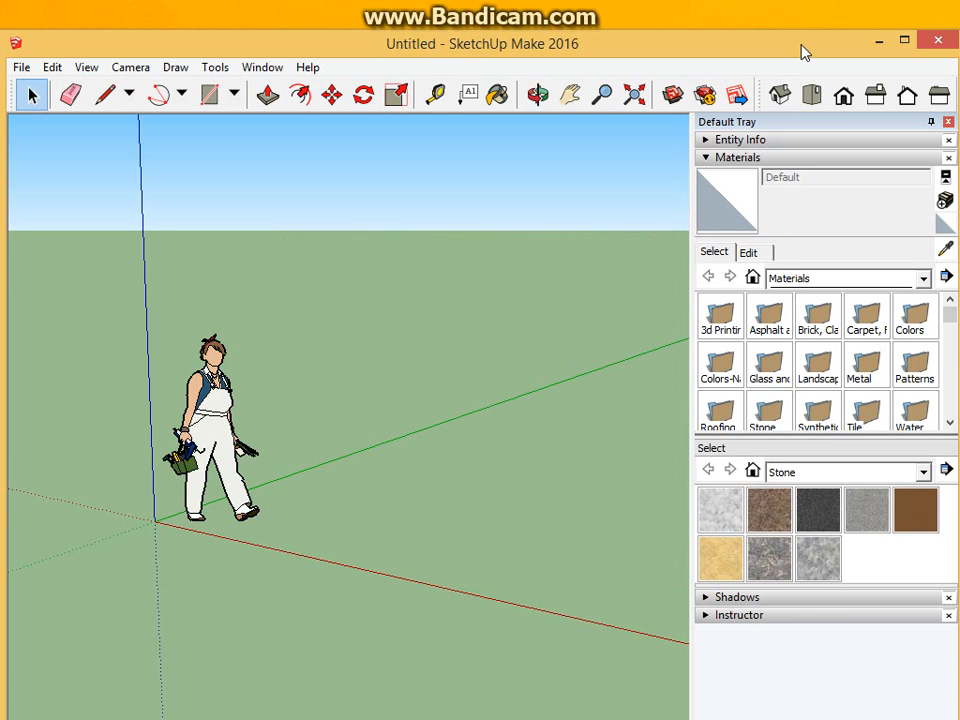
View the scene from the standard front, right, back, left, isometric and top views, finishing with the right view
left_click(843, 94)
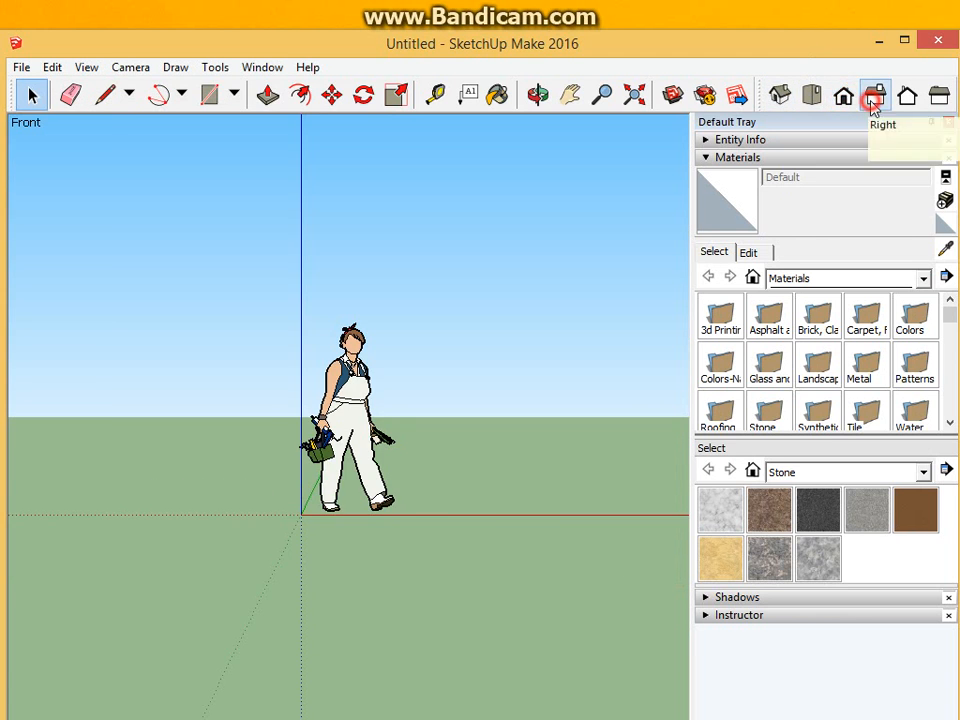
left_click(875, 96)
left_click(907, 96)
left_click(937, 96)
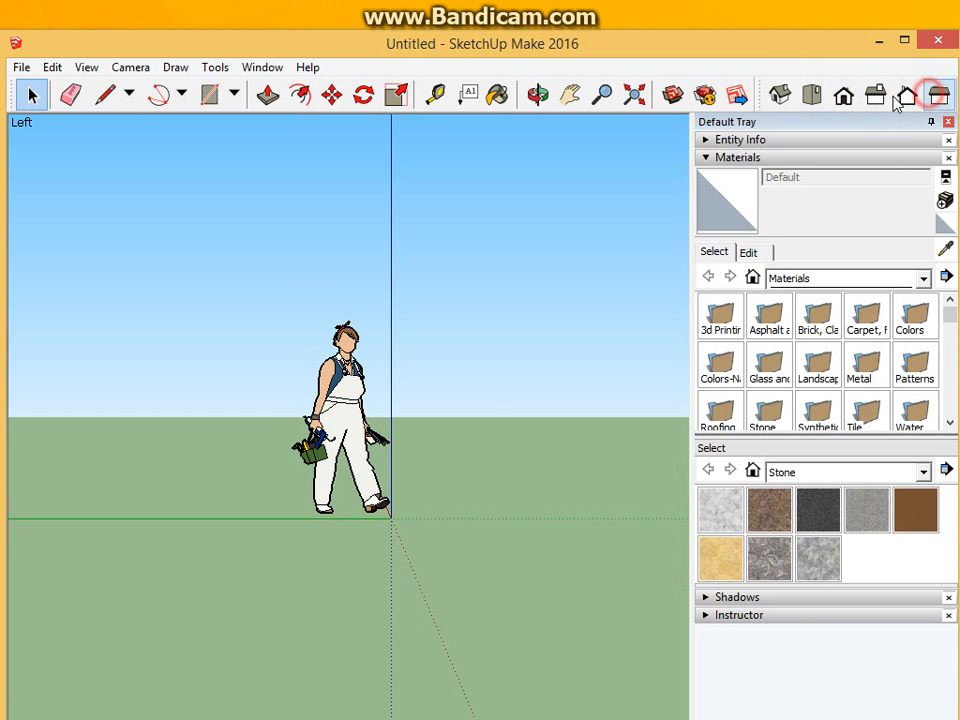
left_click(780, 94)
left_click(811, 94)
left_click(843, 94)
left_click(875, 94)
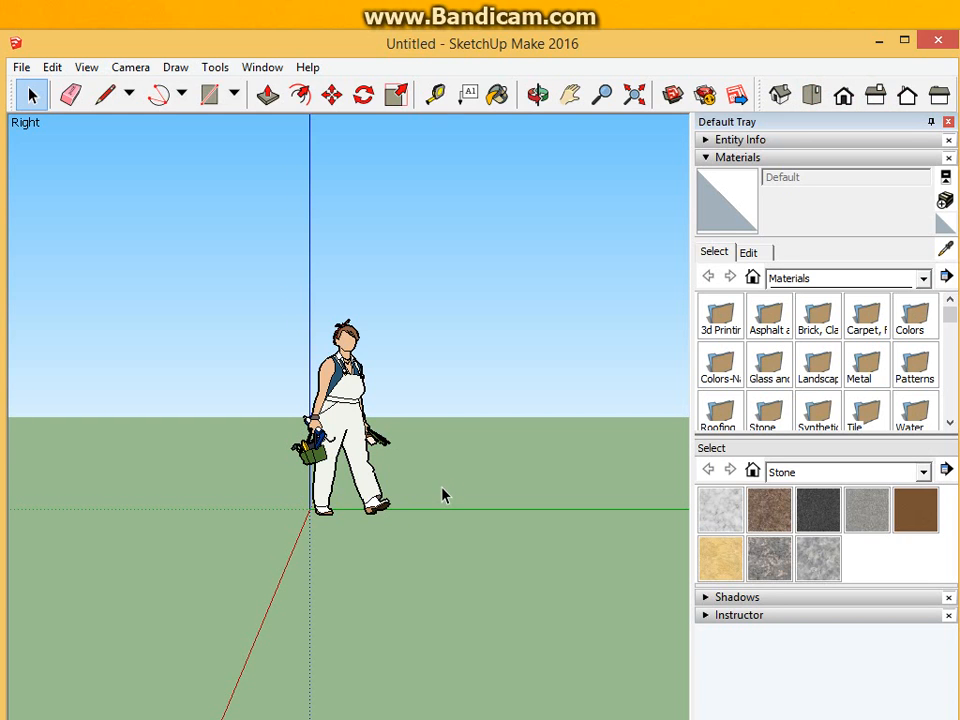
scroll(438, 475, "up", 3)
scroll(437, 476, "down", 3)
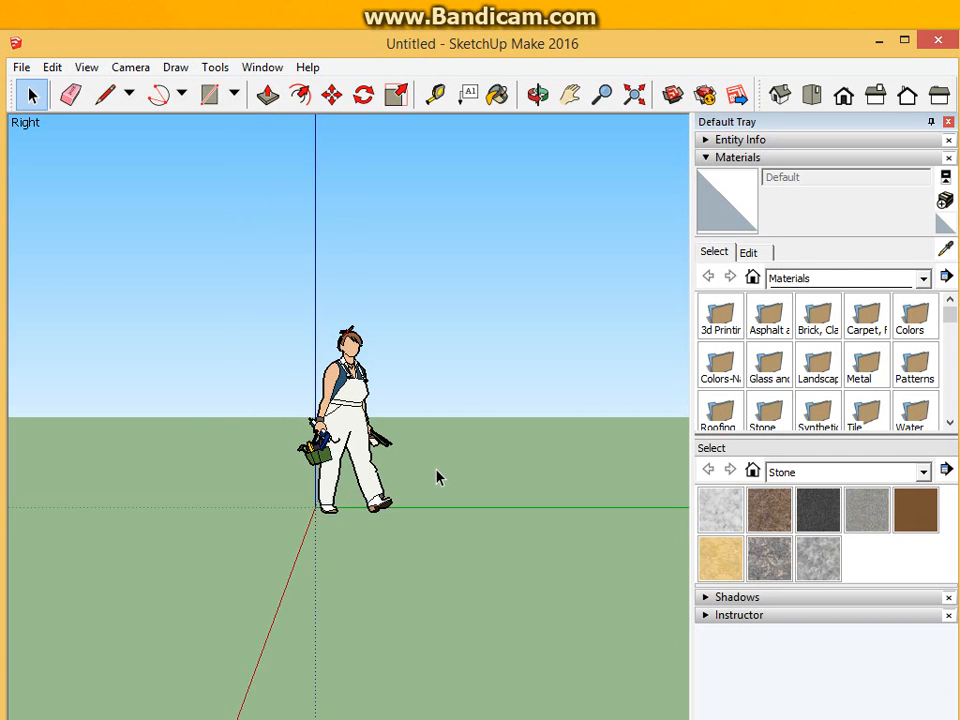
scroll(437, 476, "down", 1)
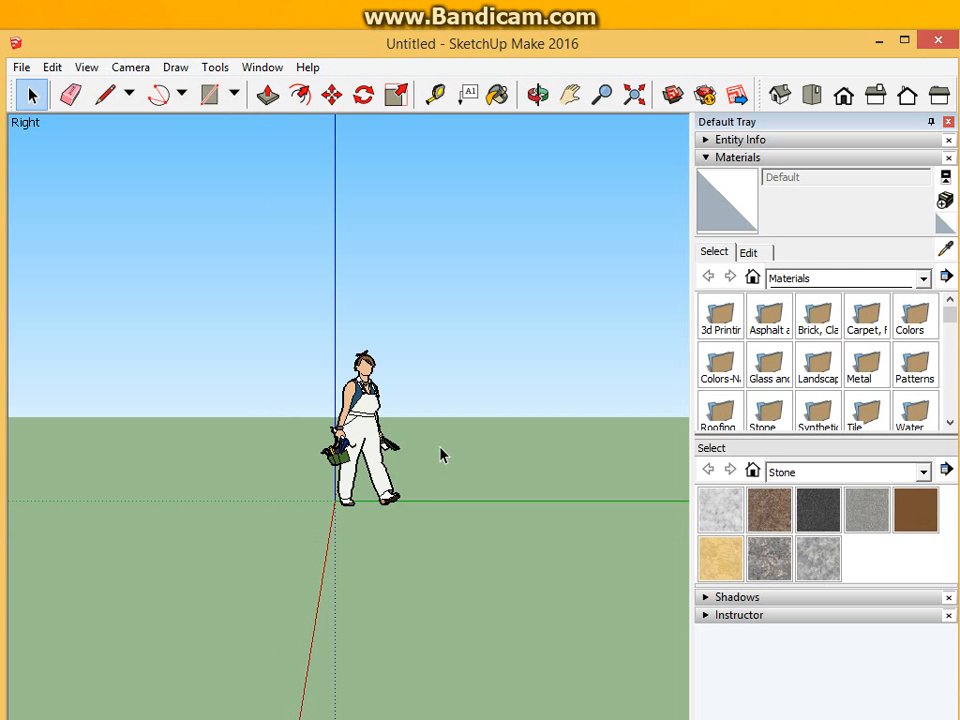
Delete the default human figure standing at the origin
middle_click_drag(441, 452, 280, 549)
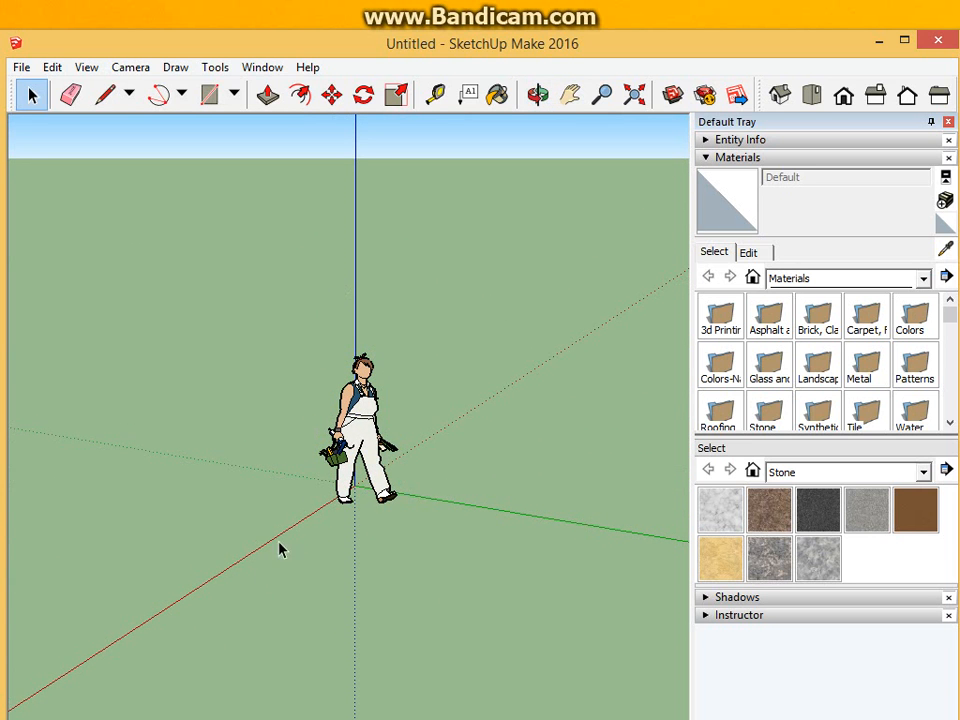
left_click(355, 412)
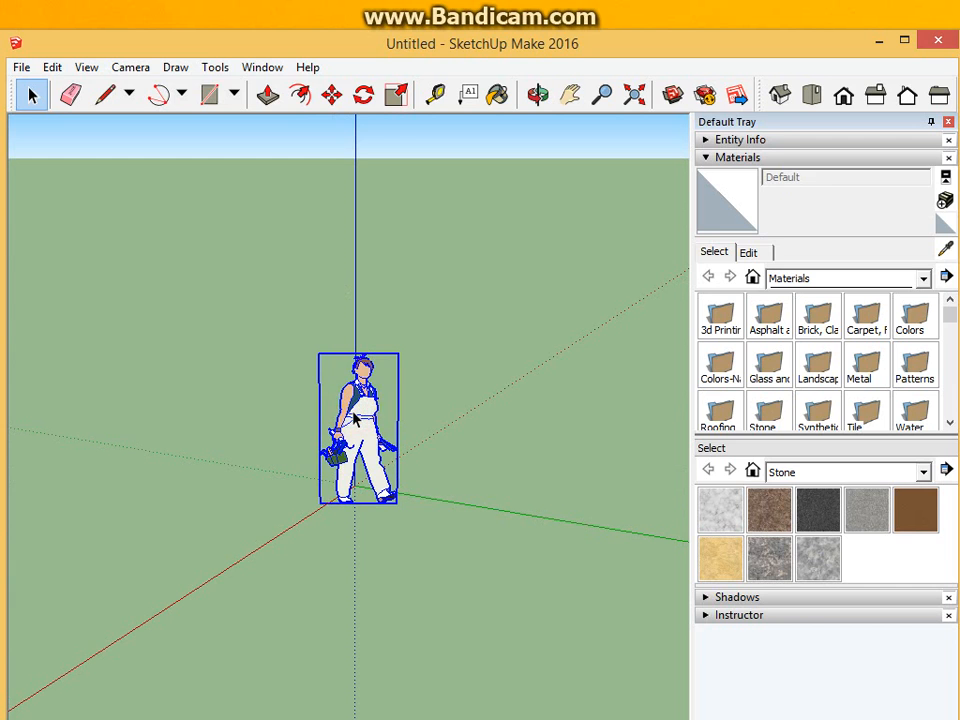
key("Delete")
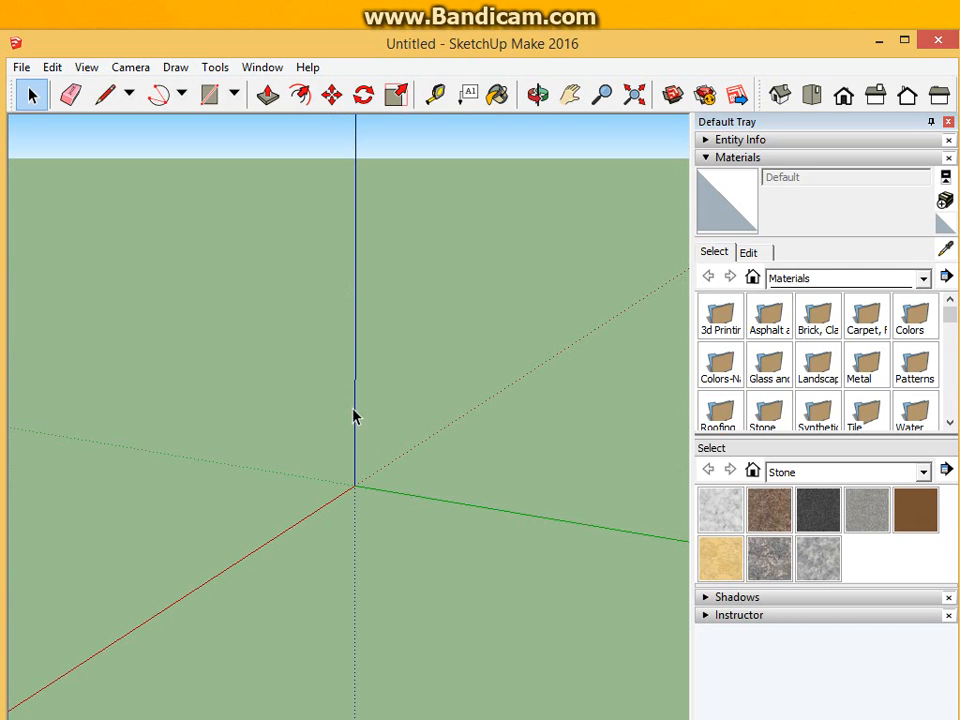
Draw a long, narrow rectangle on the ground from the origin, with its long side along the negative red axis
left_click(236, 96)
left_click(240, 123)
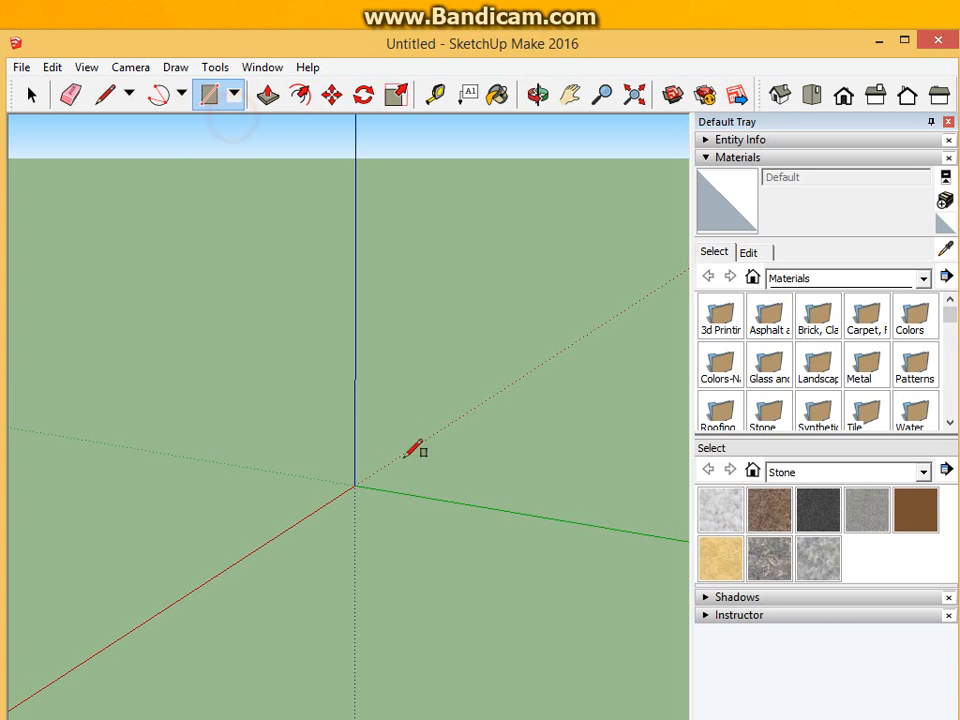
left_click(357, 486)
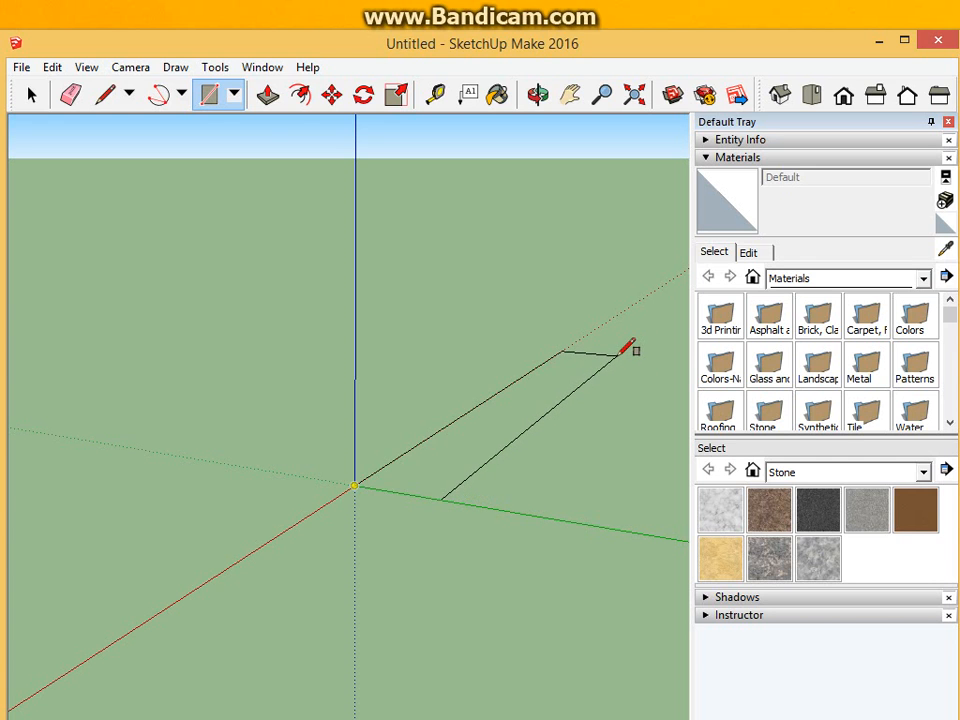
left_click(616, 356)
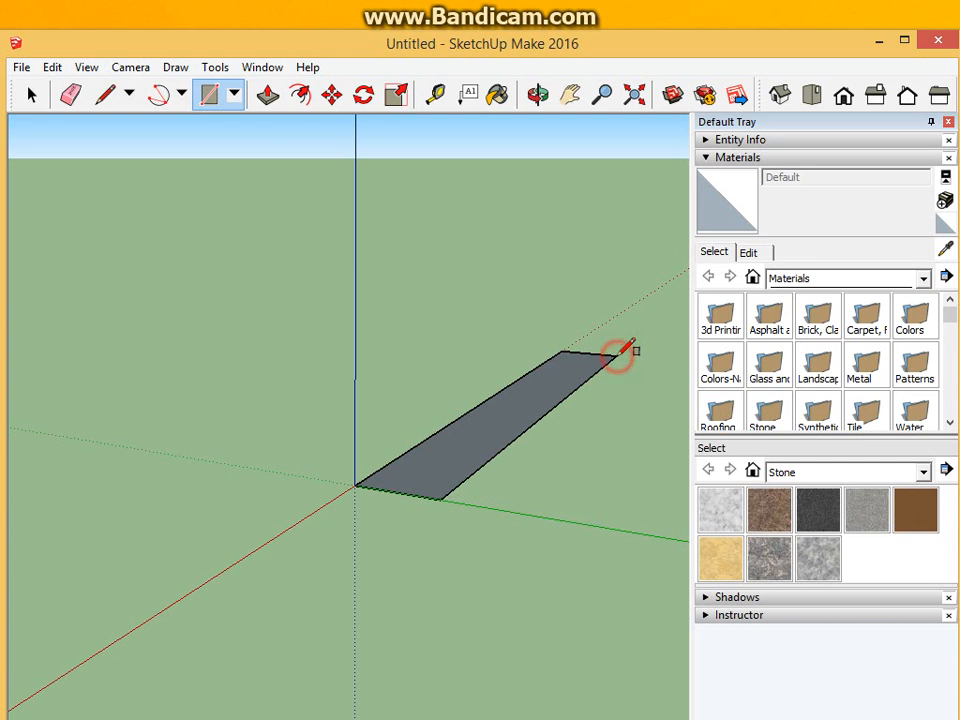
Extrude the rectangle upward into an upright block and push its end face at the origin inward to shorten it
left_click(271, 99)
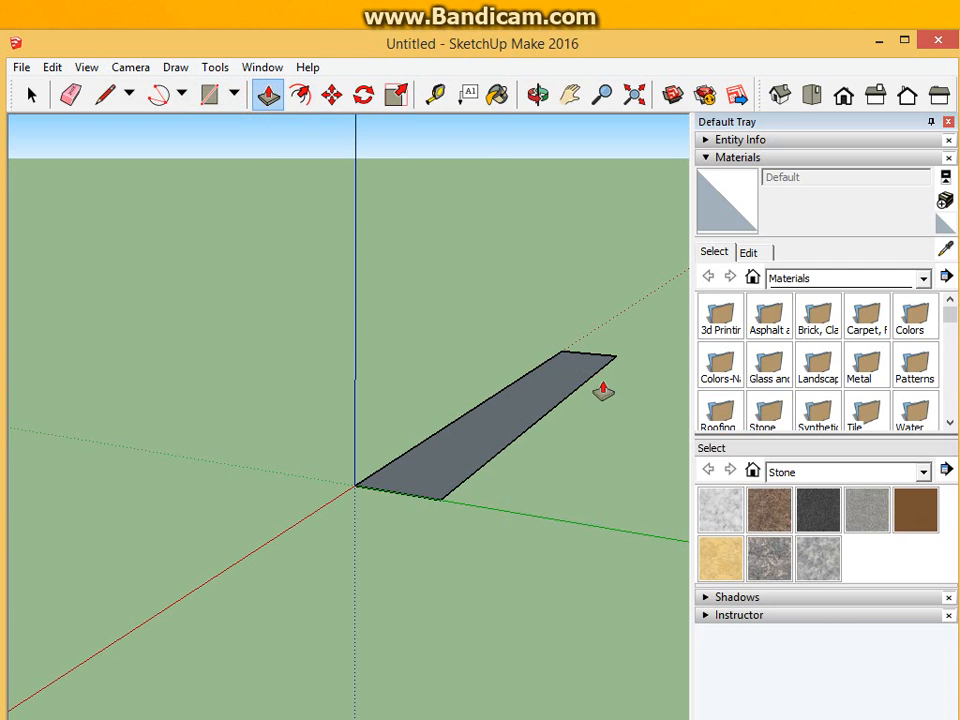
left_click_drag(453, 432, 484, 262)
middle_click_drag(628, 438, 567, 484)
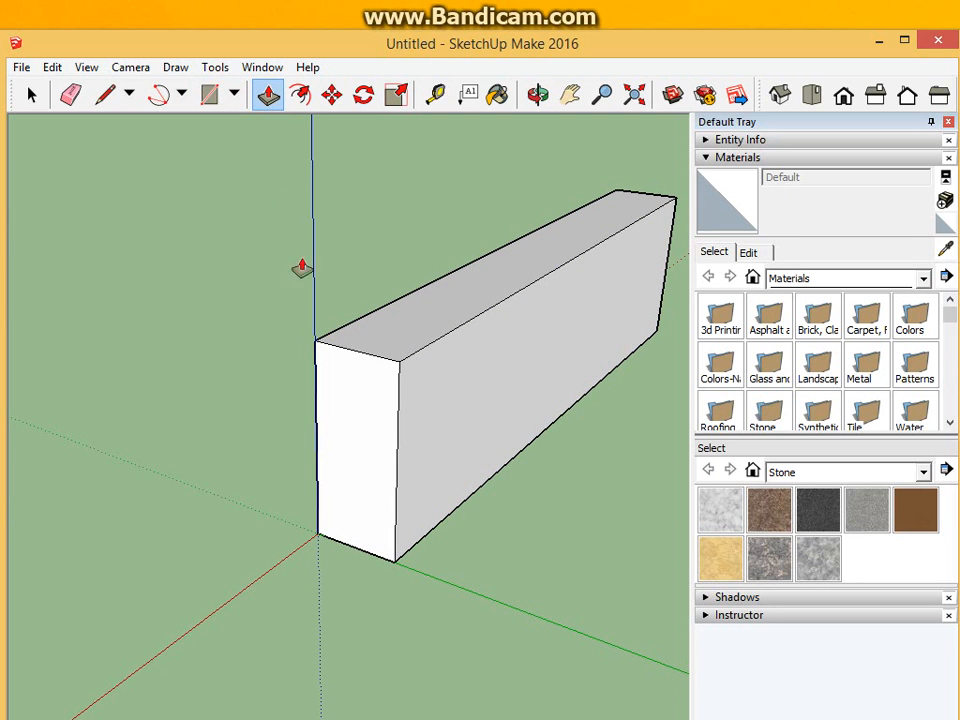
left_click_drag(356, 421, 407, 397)
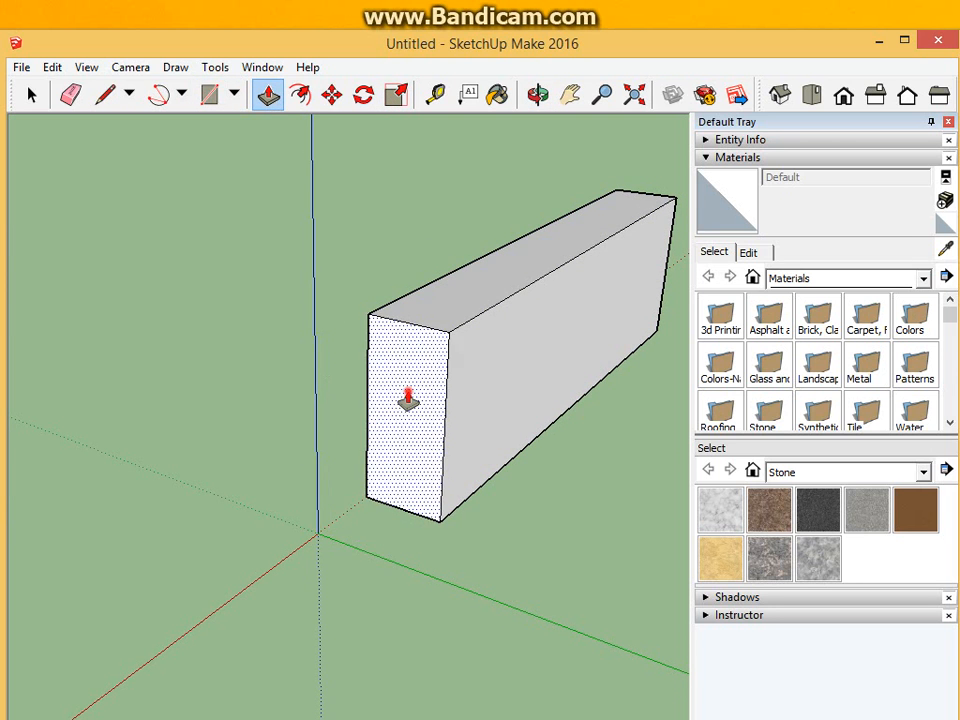
Draw three concentric circles at the middle of the block's long front face, the largest nearly as tall as the face
middle_click_drag(536, 469, 645, 532)
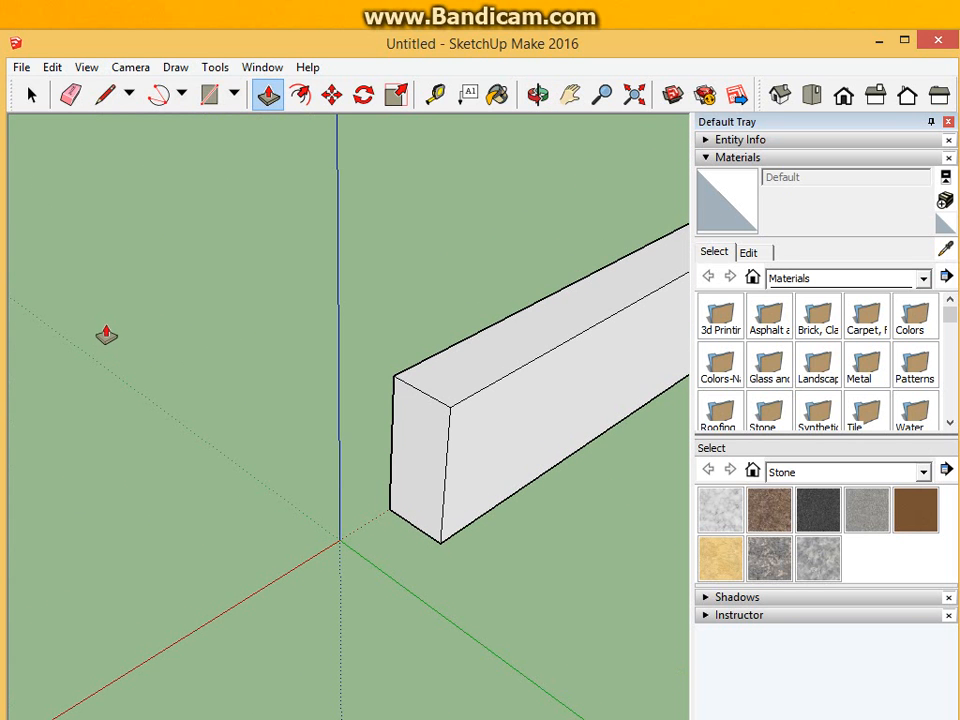
scroll(100, 331, "up", 2)
scroll(92, 326, "down", 3)
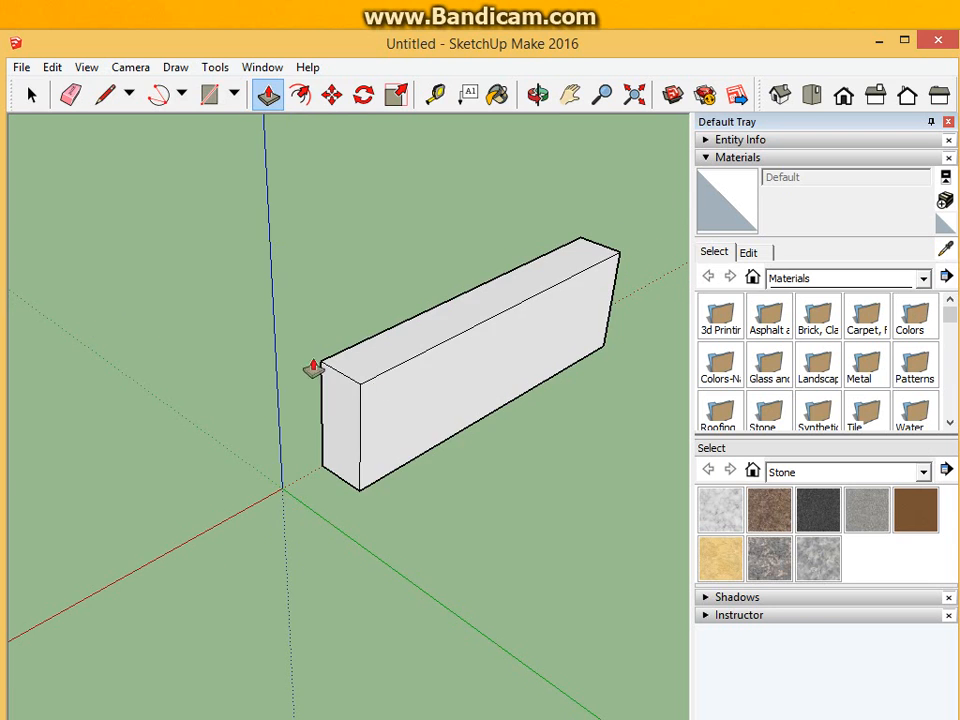
scroll(658, 446, "up", 3)
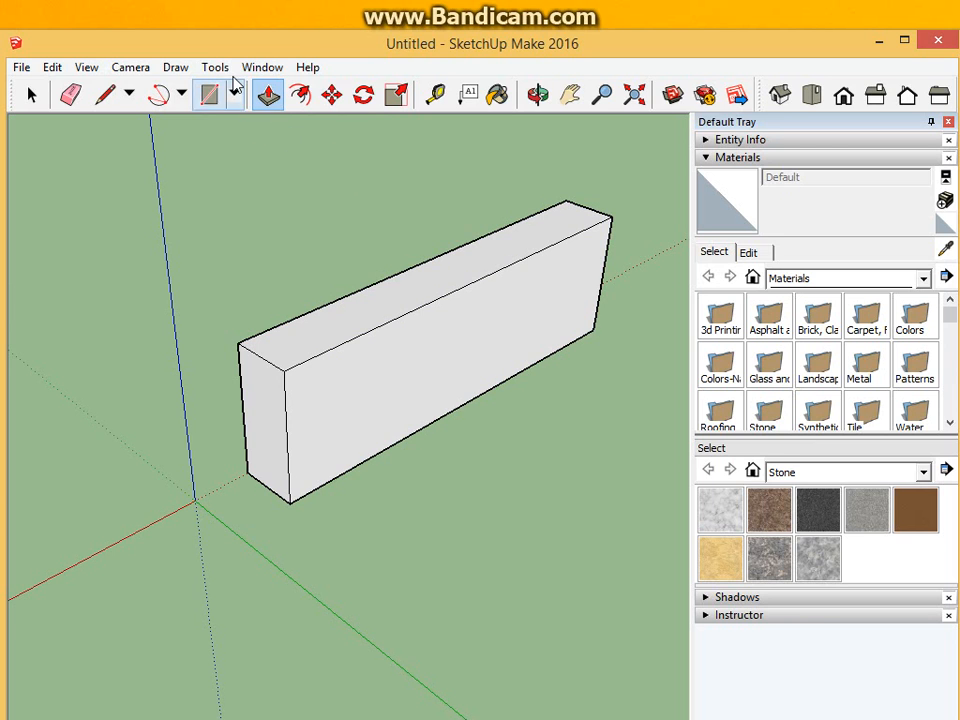
left_click(236, 93)
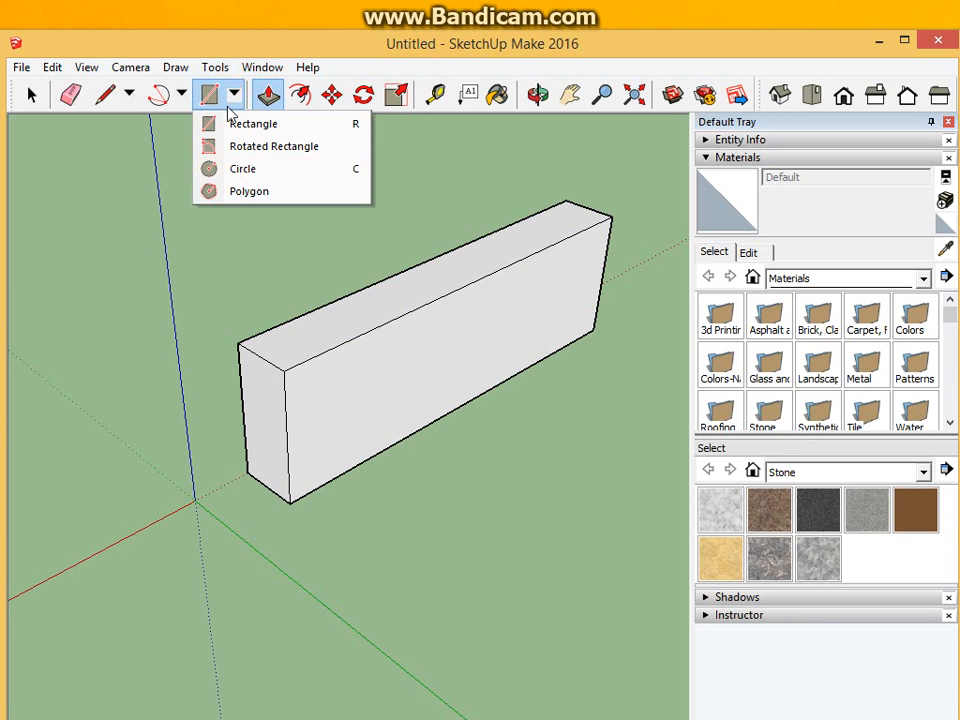
left_click(252, 172)
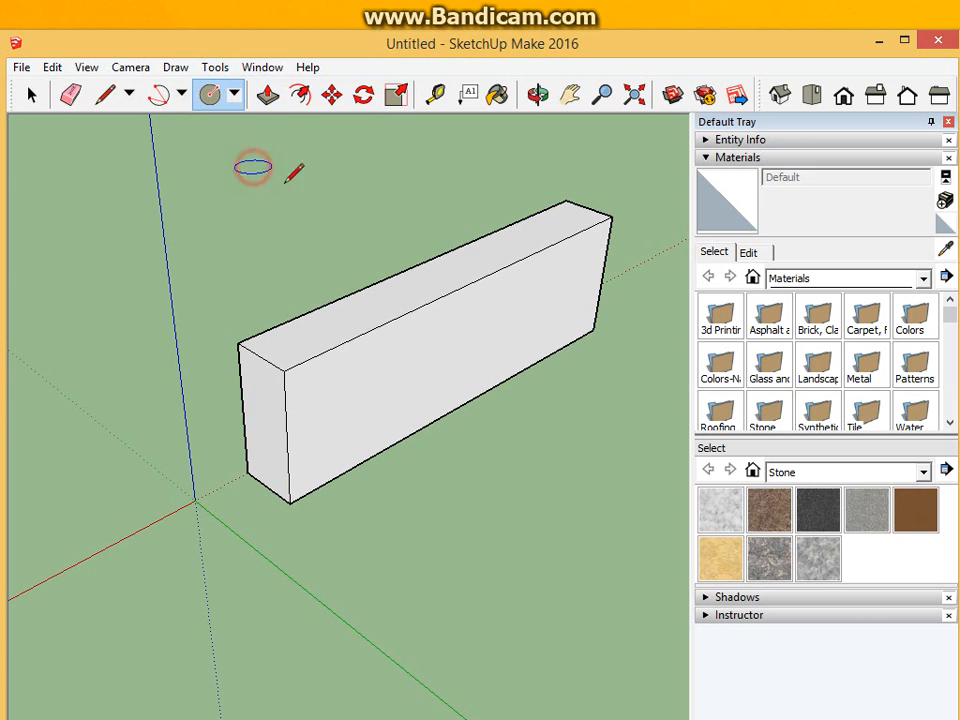
left_click(475, 352)
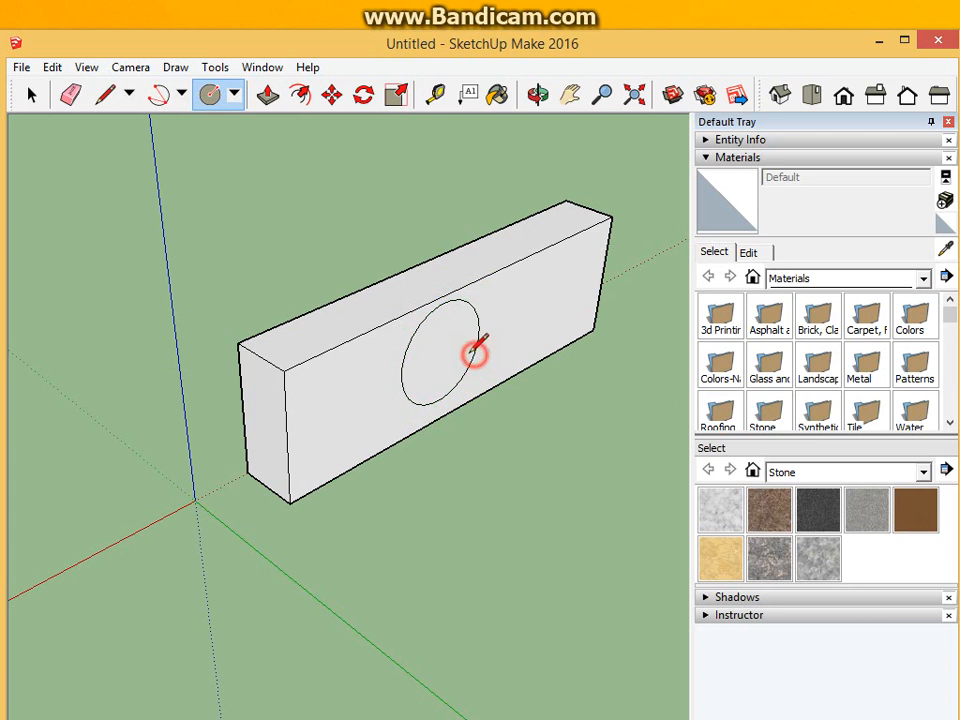
left_click(441, 352)
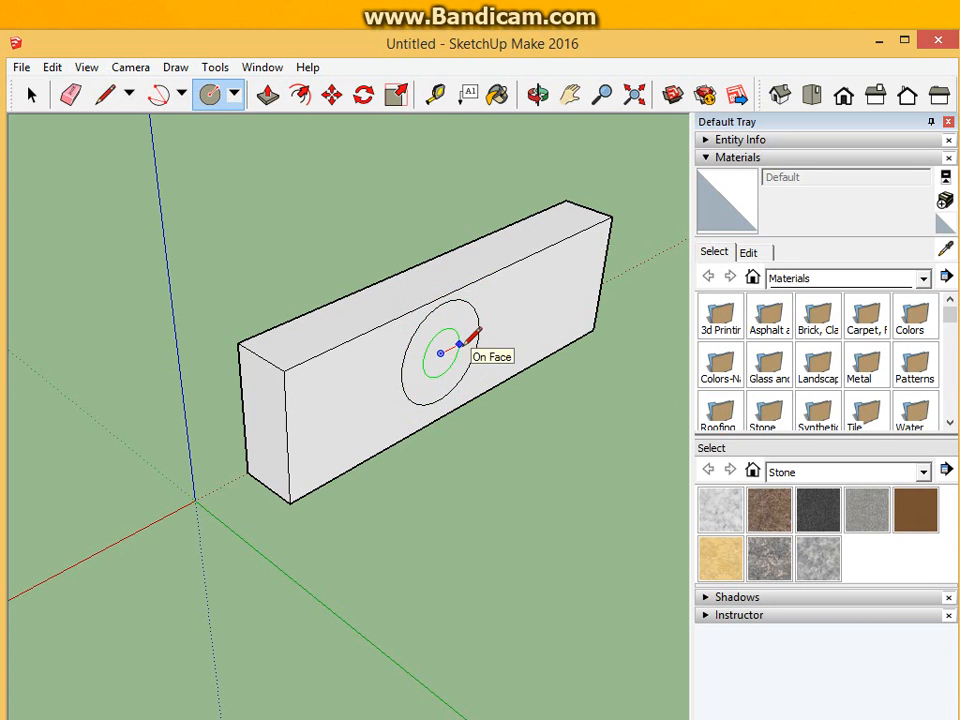
scroll(458, 343, "up", 4)
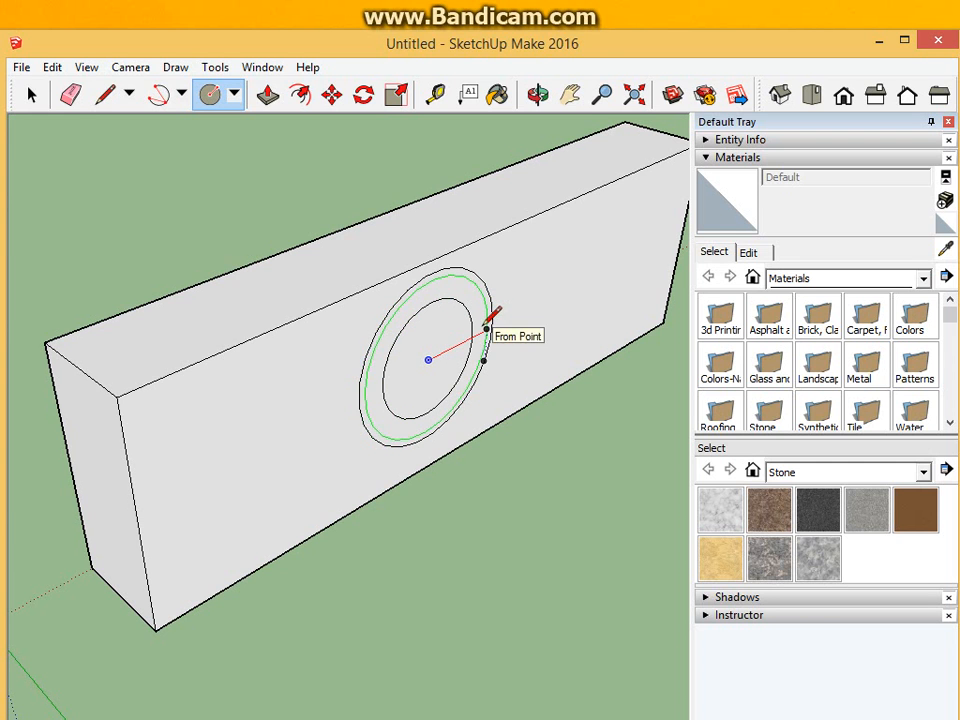
scroll(491, 317, "up", 3)
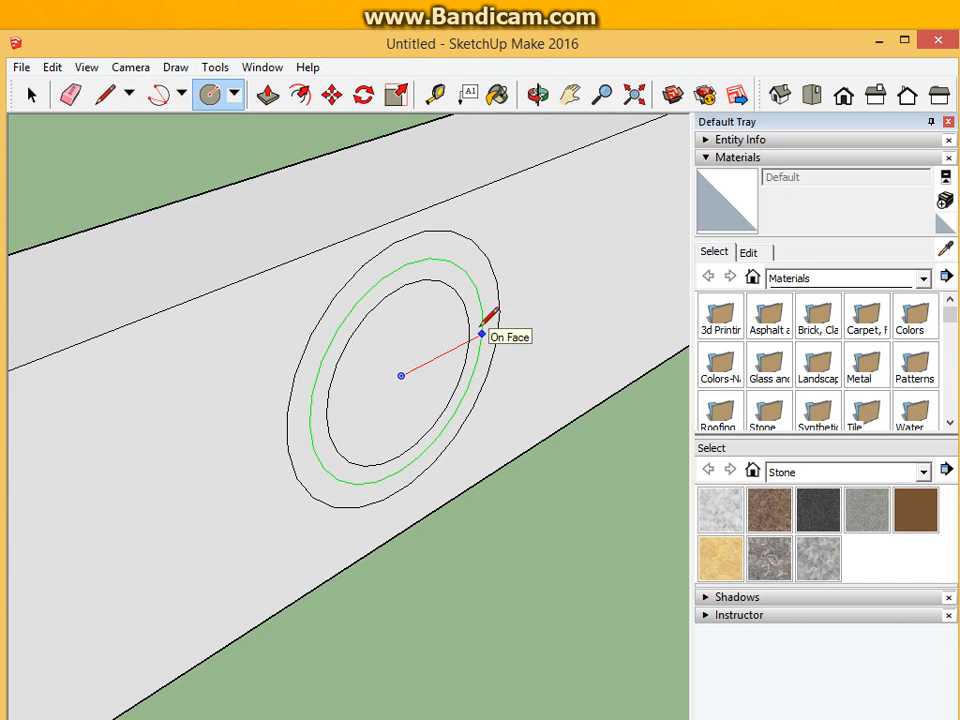
left_click(482, 332)
left_click(497, 297)
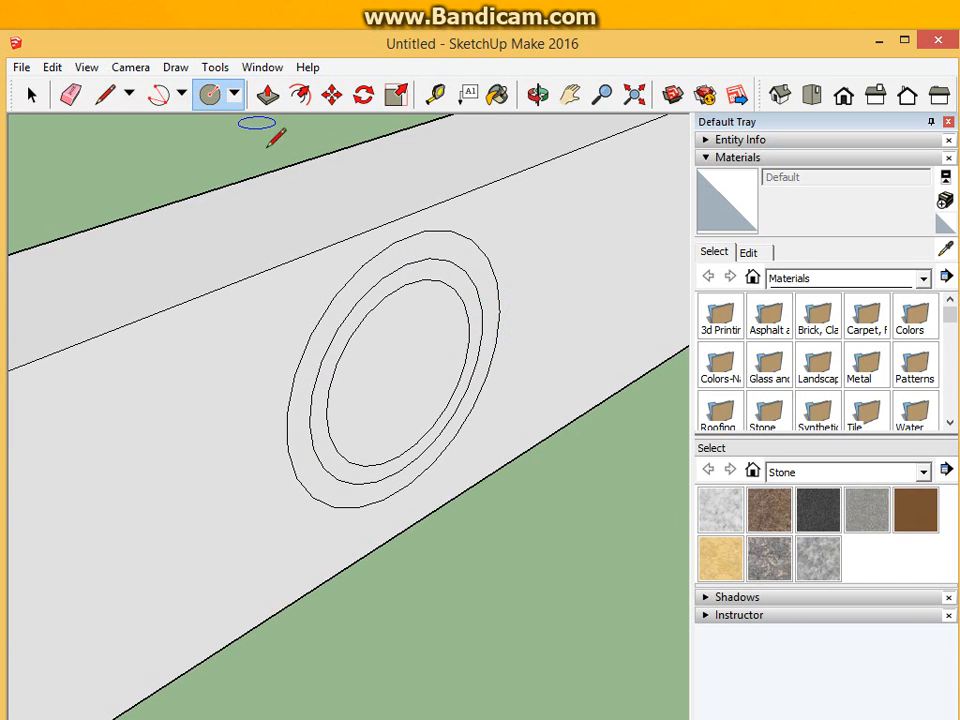
Extrude the innermost circle outward from the block's front face into a long cylinder
left_click(270, 95)
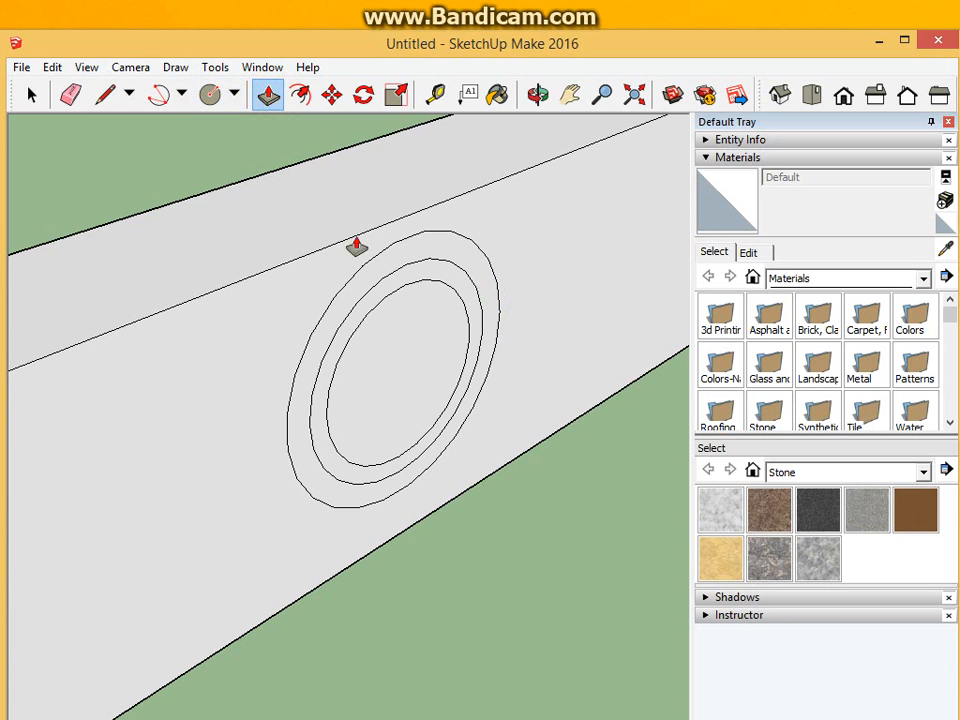
scroll(395, 343, "down", 5)
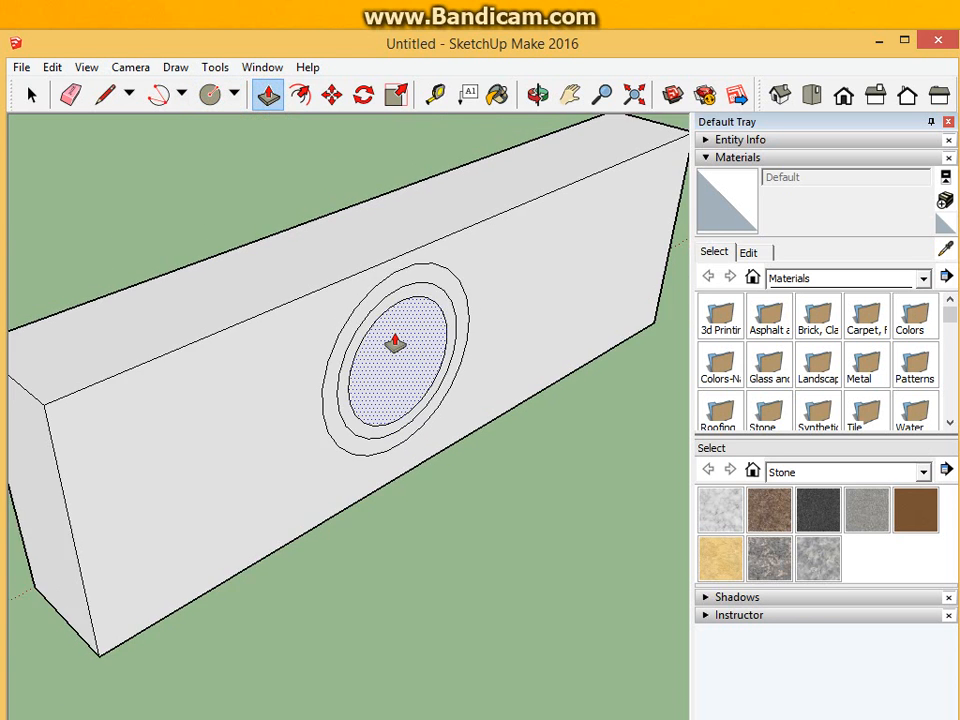
left_click(397, 338)
left_click(546, 433)
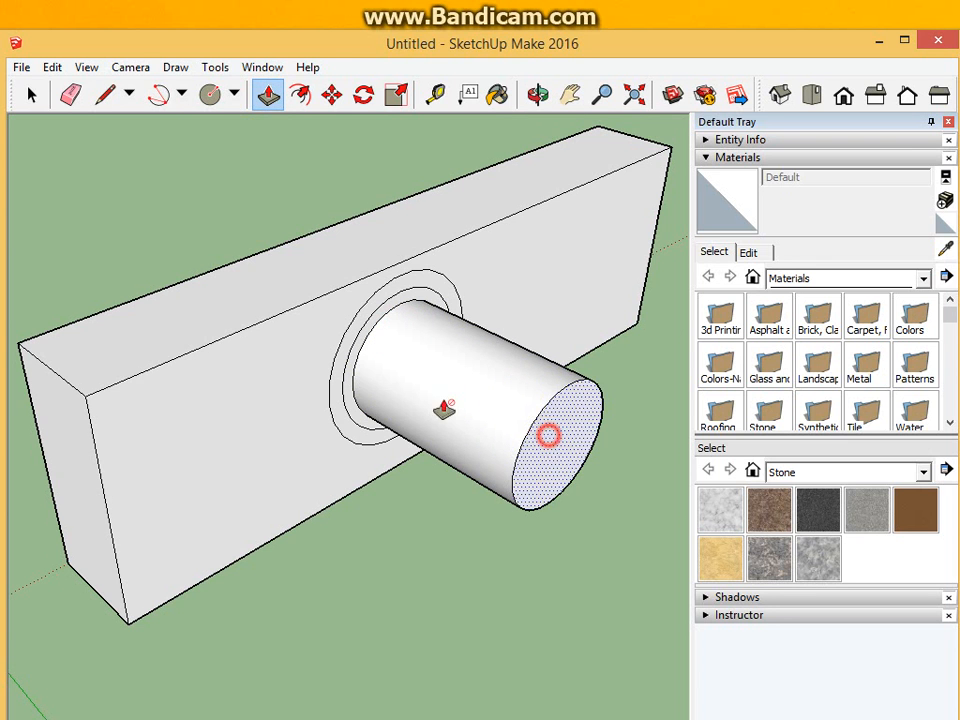
Extrude the middle ring slightly past the inner cylinder's end and the outer ring about halfway along it, forming a stepped lens
left_click(350, 375)
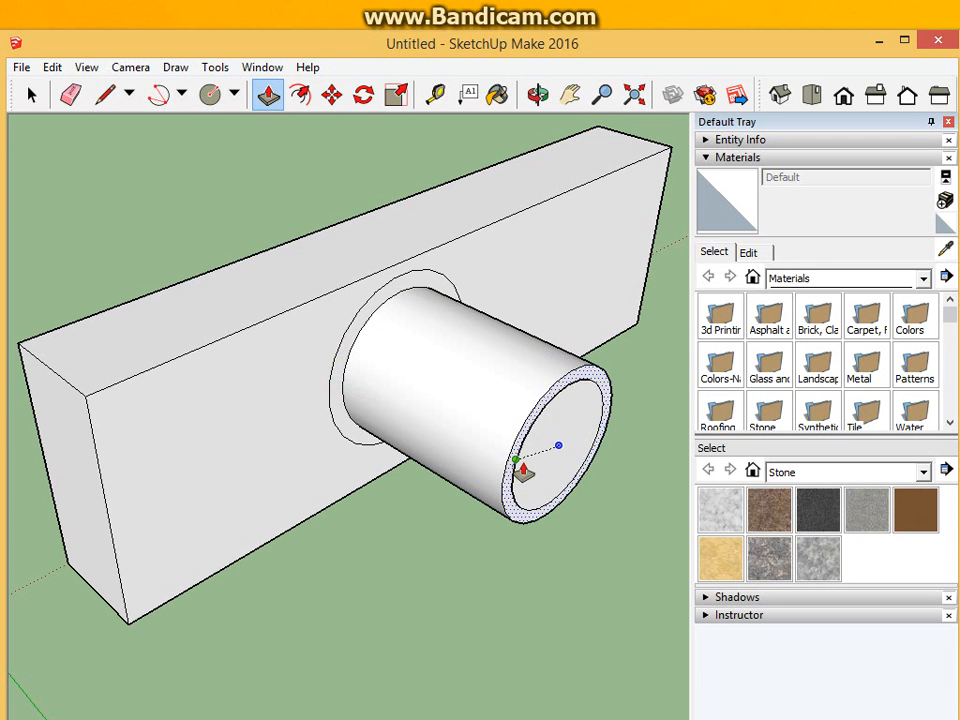
left_click(532, 472)
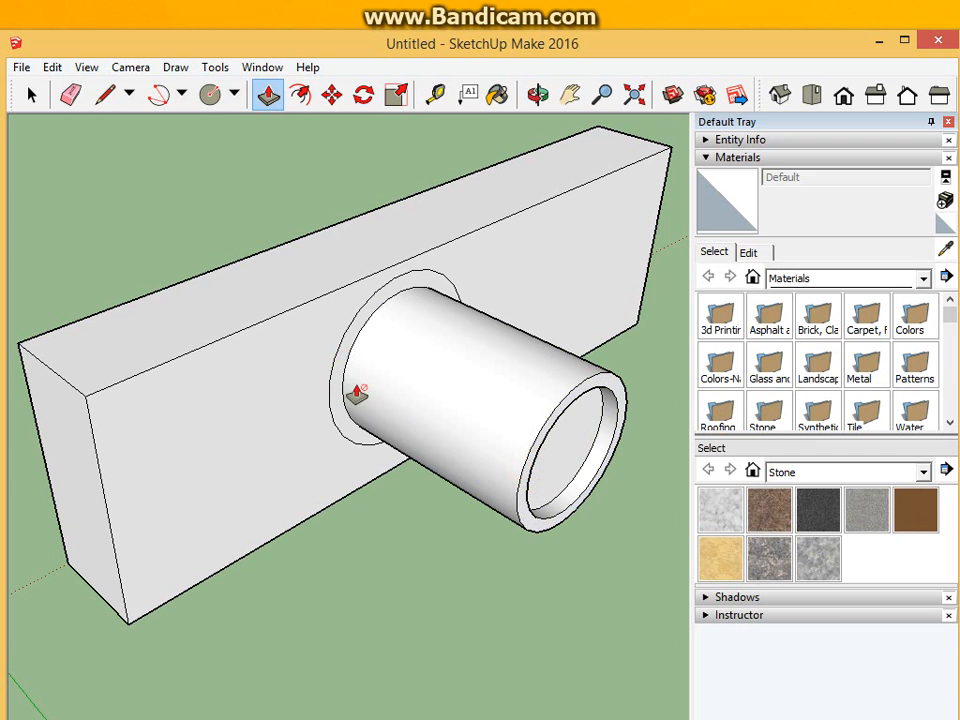
left_click(335, 388)
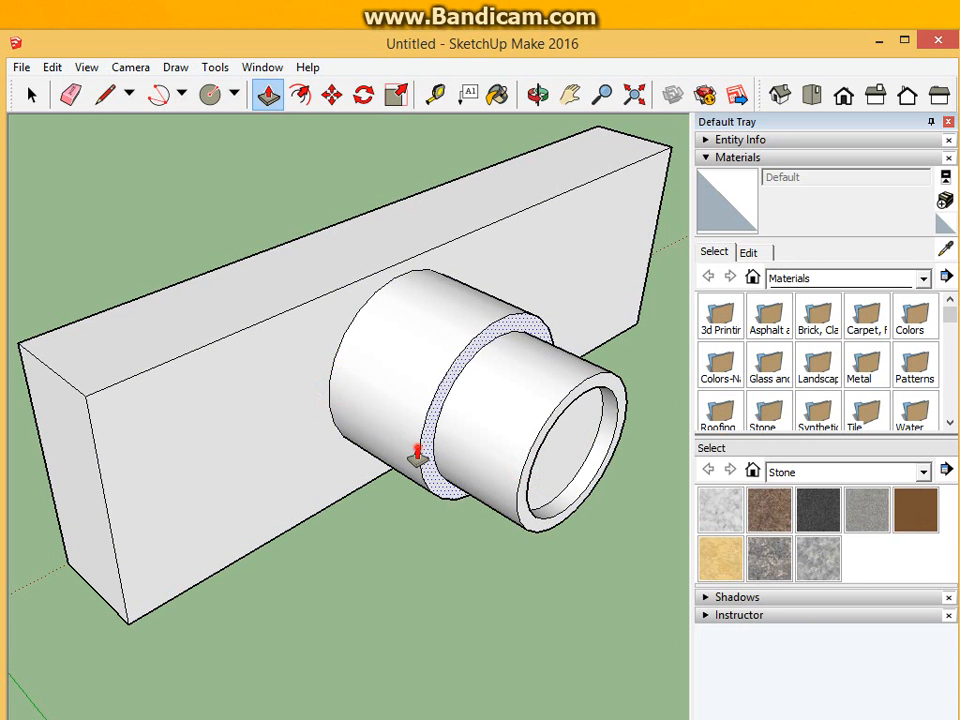
left_click(422, 456)
Push the block's end face farther from the lens inward to shorten the camera body
scroll(380, 590, "down", 3)
middle_click_drag(392, 559, 2, 396)
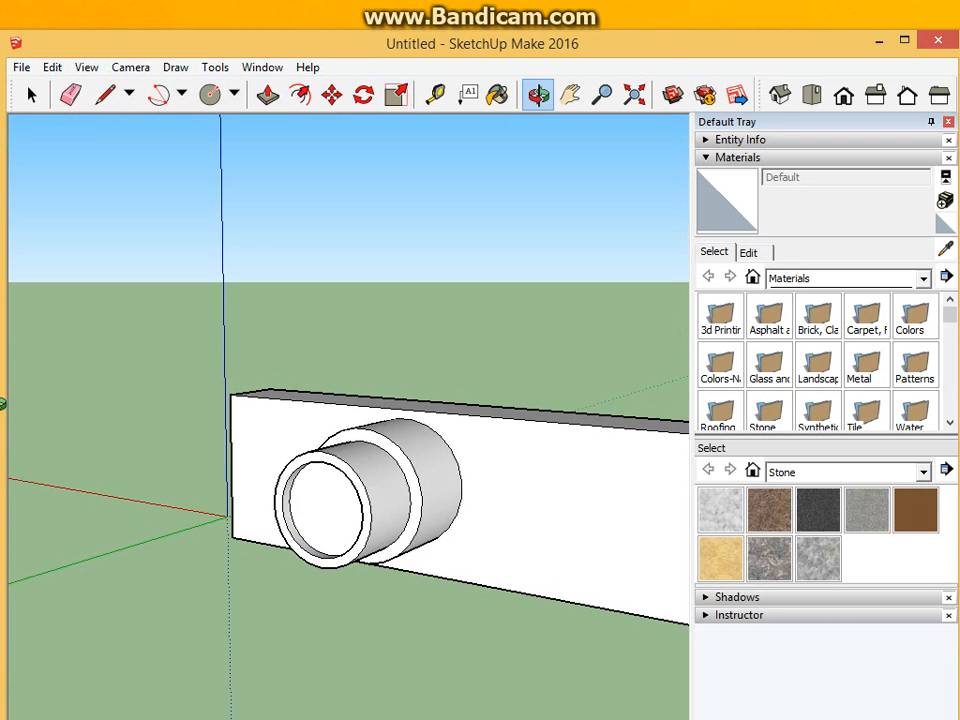
middle_click_drag(467, 634, 617, 542)
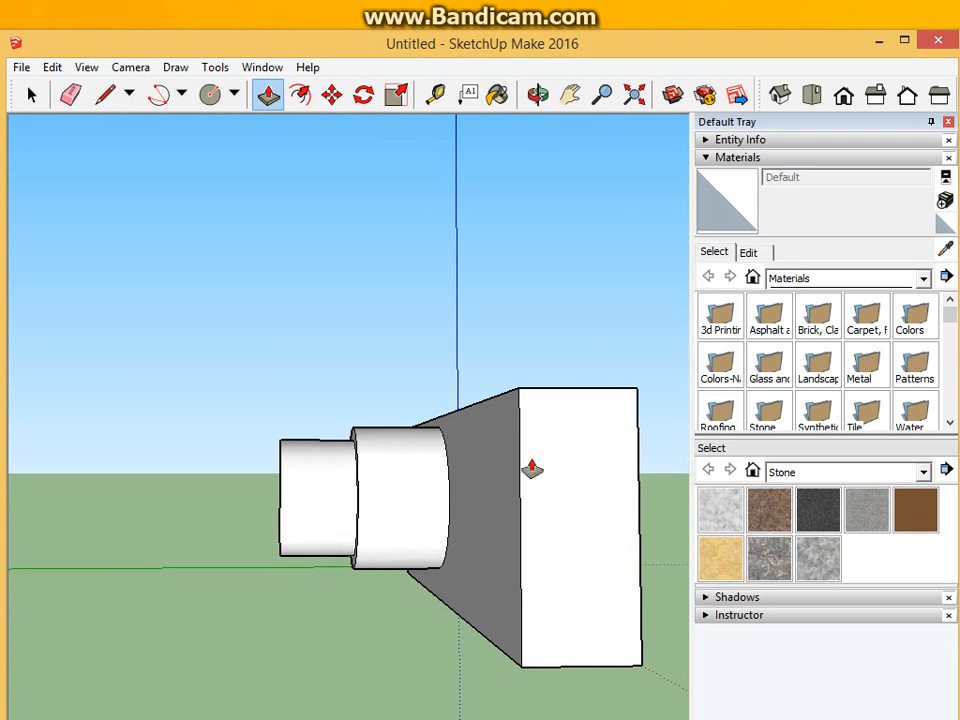
left_click(594, 525)
left_click(553, 480)
middle_click_drag(261, 608, 641, 634)
left_click(551, 528)
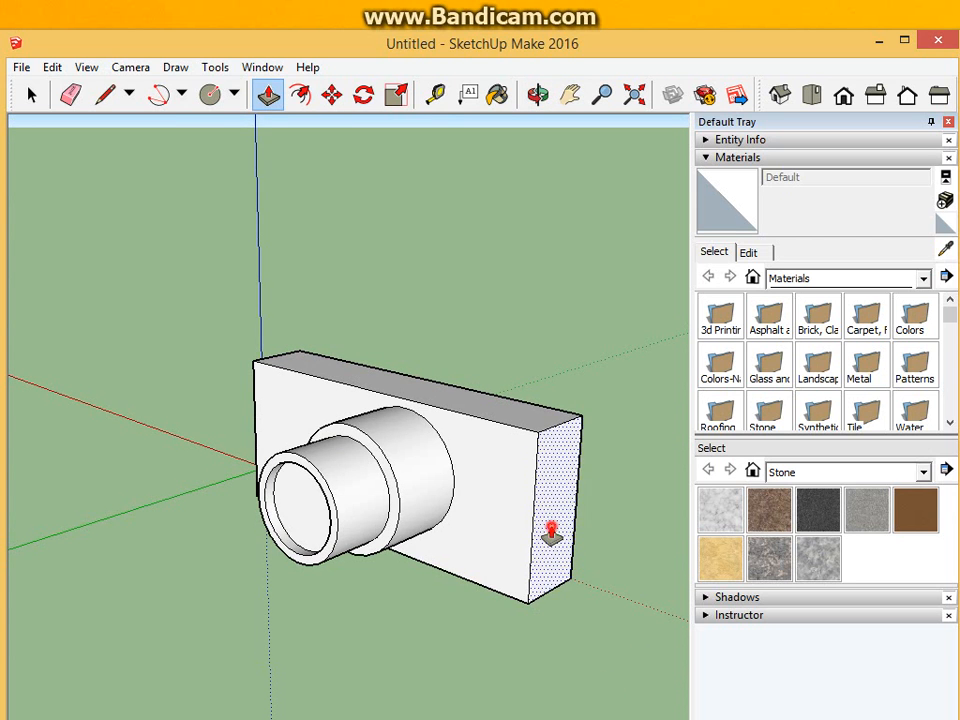
Push the block's back face toward the lens side to make the camera body thinner
middle_click_drag(366, 624, 2, 523)
left_click(505, 520)
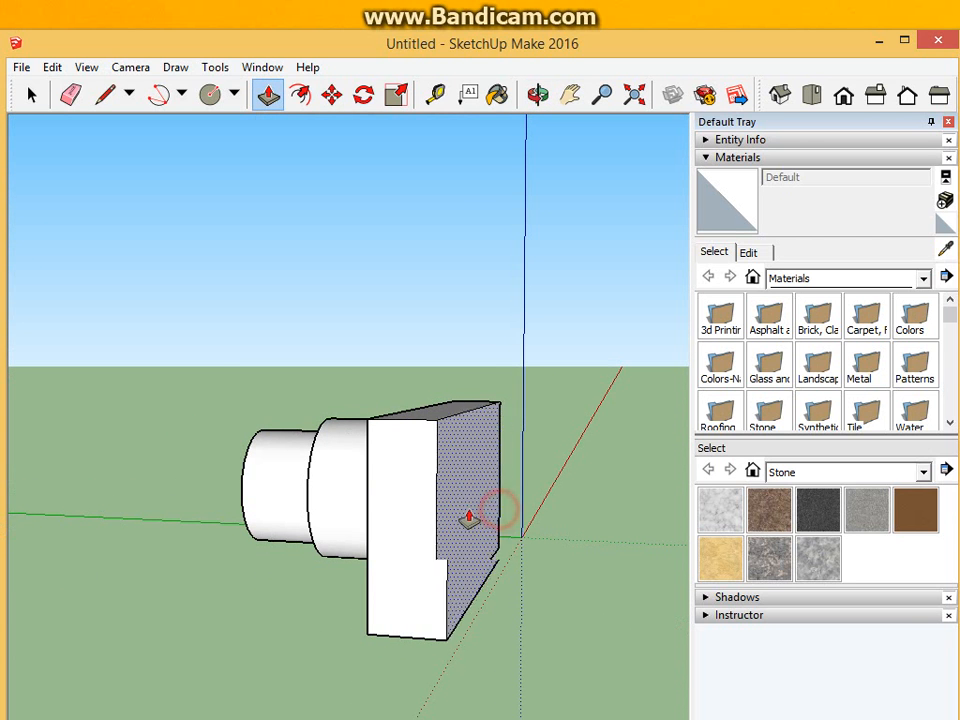
left_click(450, 508)
middle_click_drag(302, 589, 268, 604)
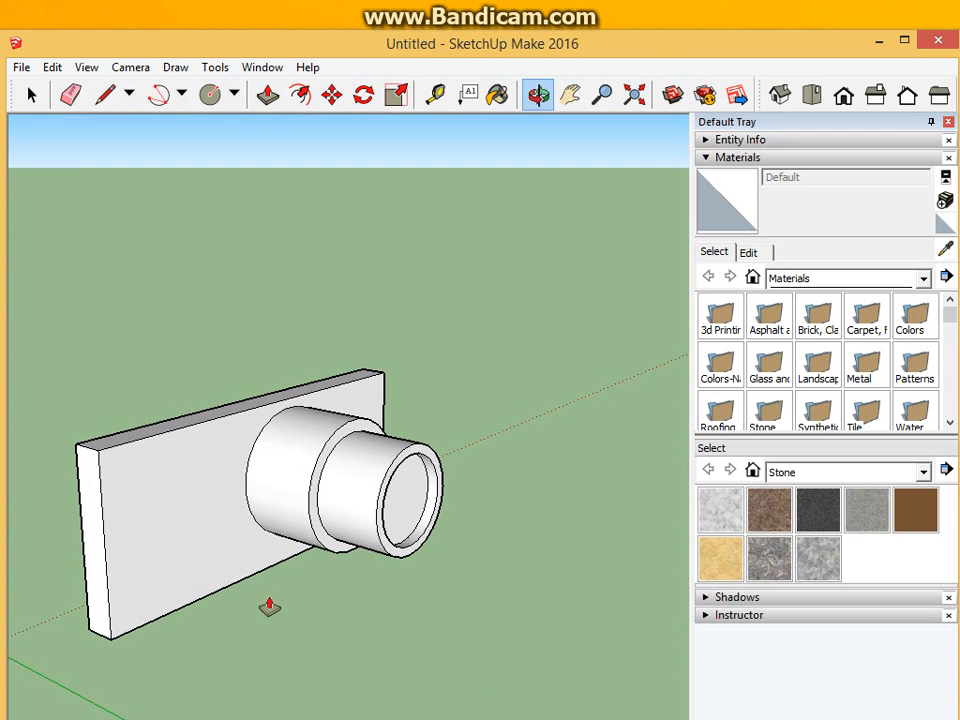
Draw a large screen rectangle on the body's back face, starting near its upper-left corner and covering about two thirds of the width
middle_click_drag(120, 521, 279, 287)
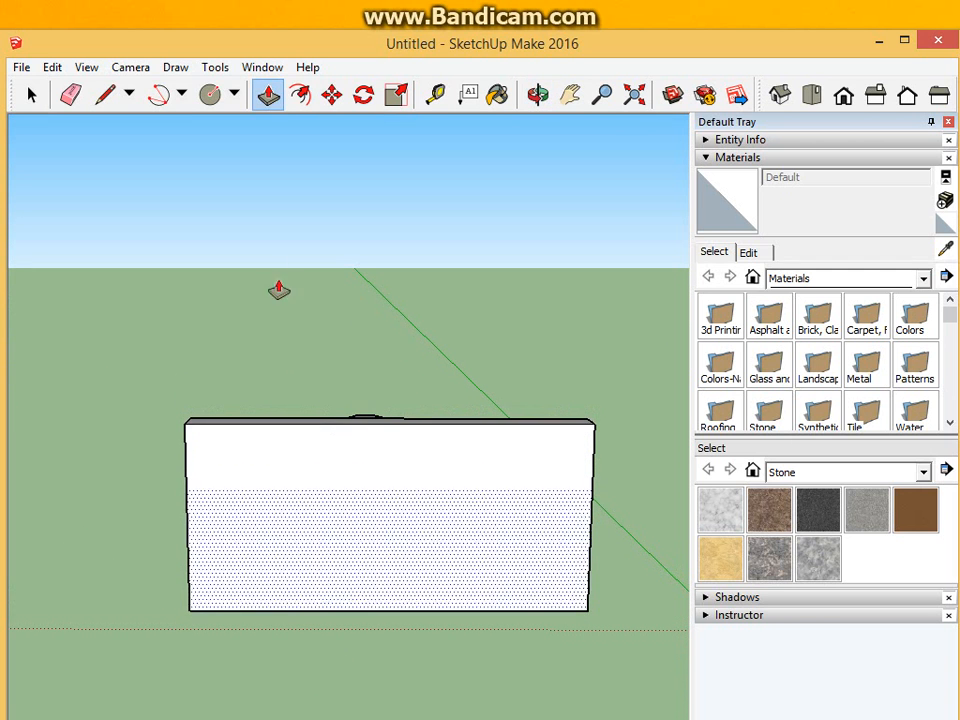
left_click(236, 94)
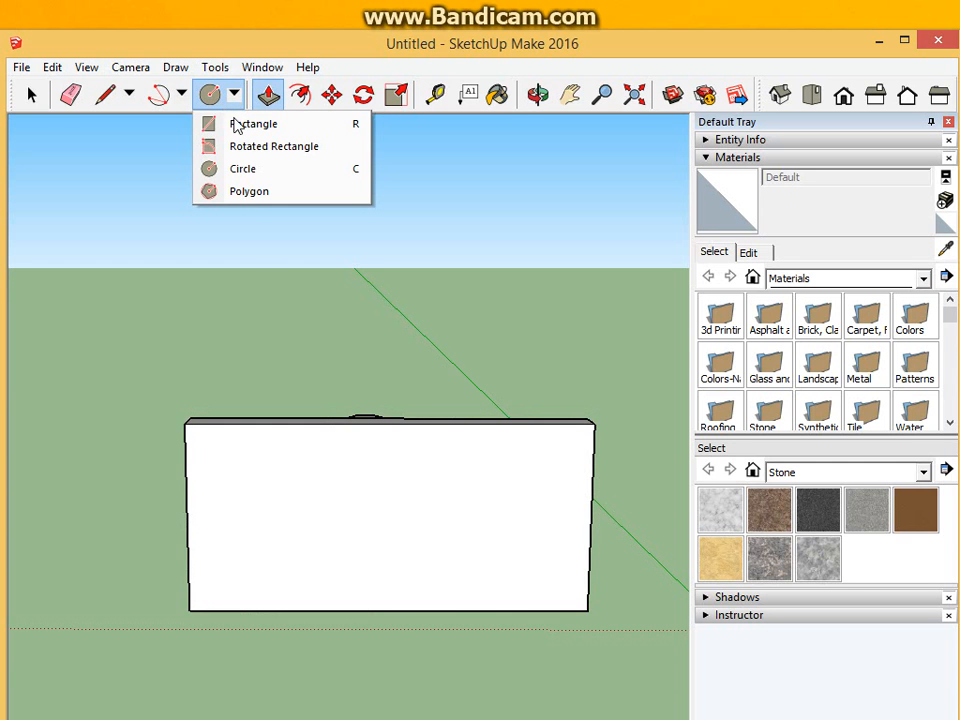
left_click(241, 120)
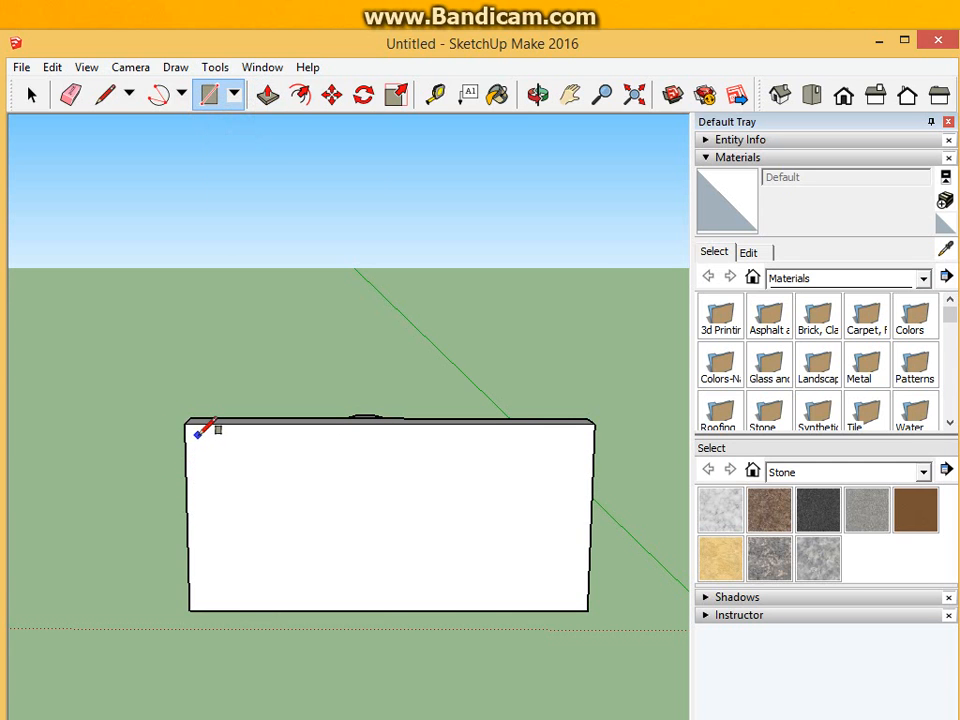
left_click(198, 434)
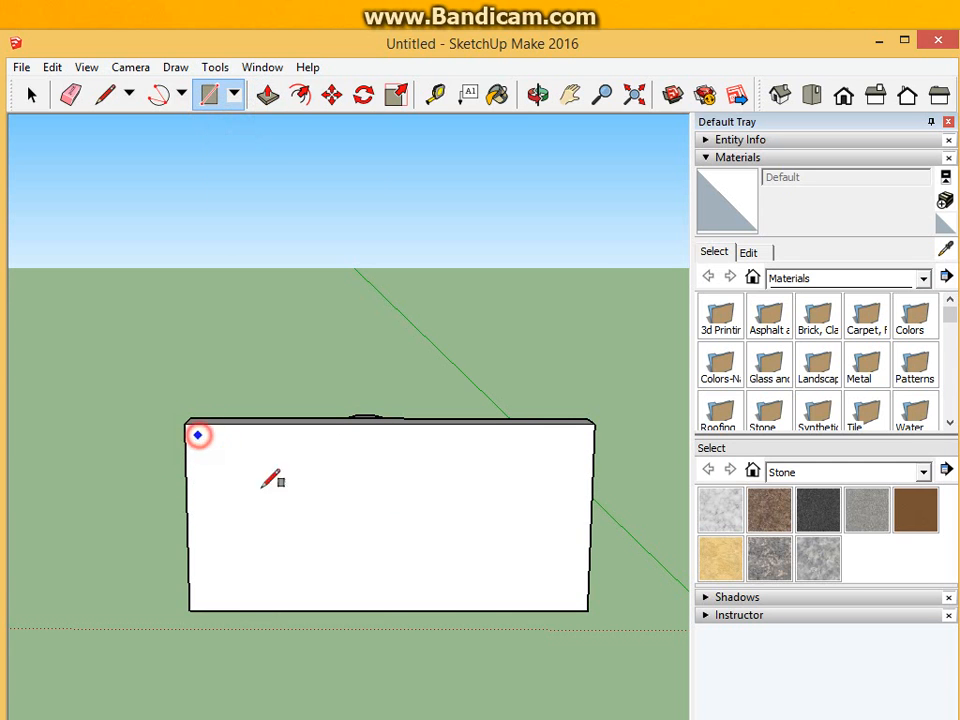
left_click(483, 598)
Push the screen rectangle slightly into the back face to form a shallow recess
left_click(267, 94)
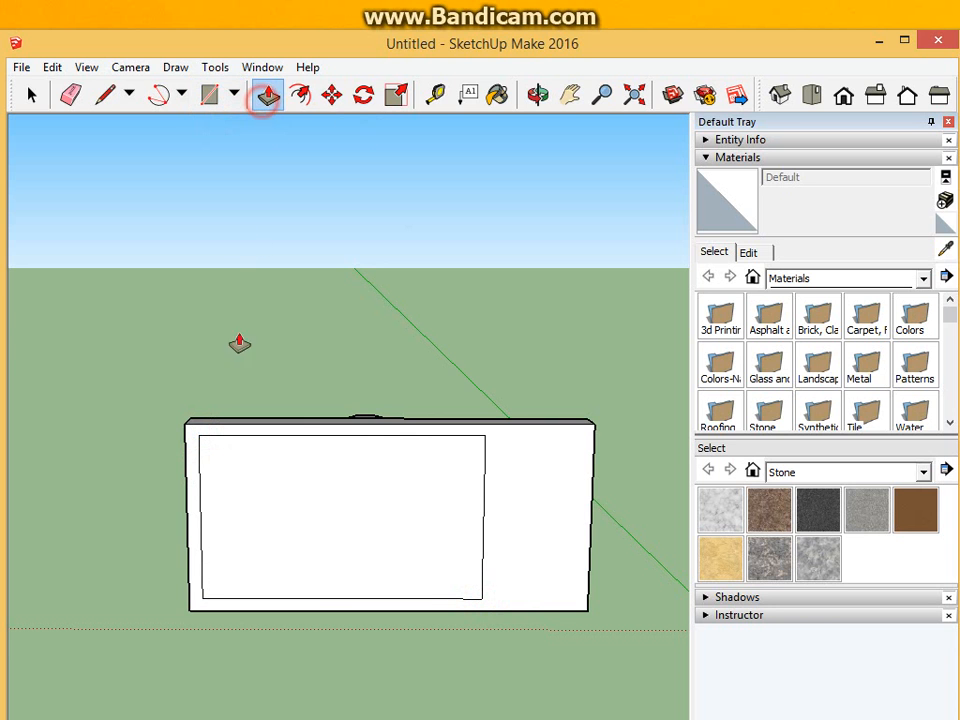
left_click(311, 480)
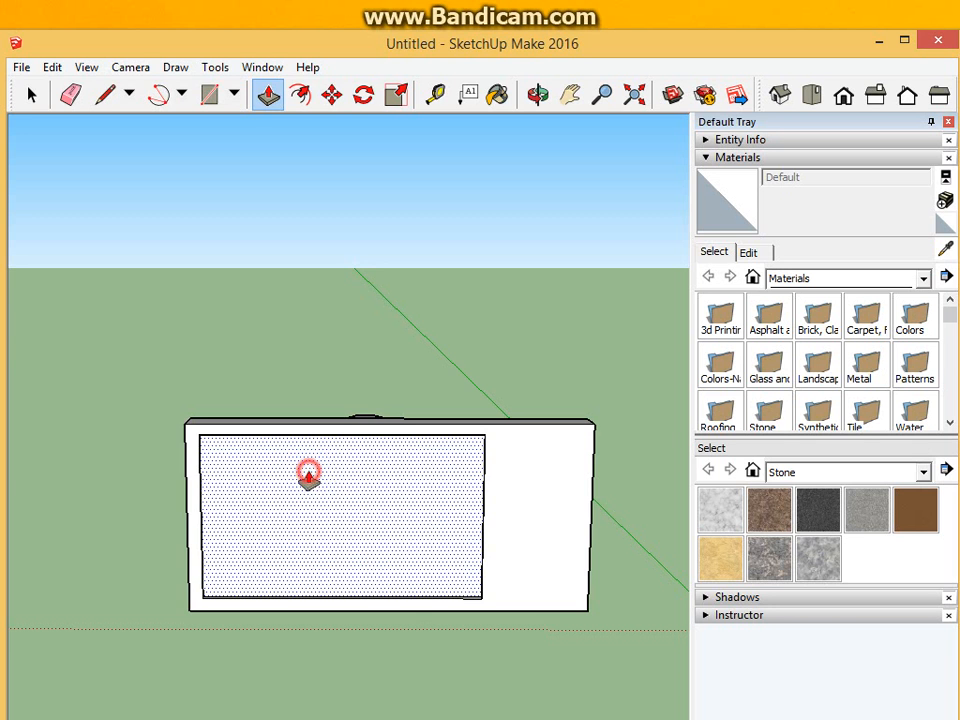
middle_click_drag(308, 478, 210, 553)
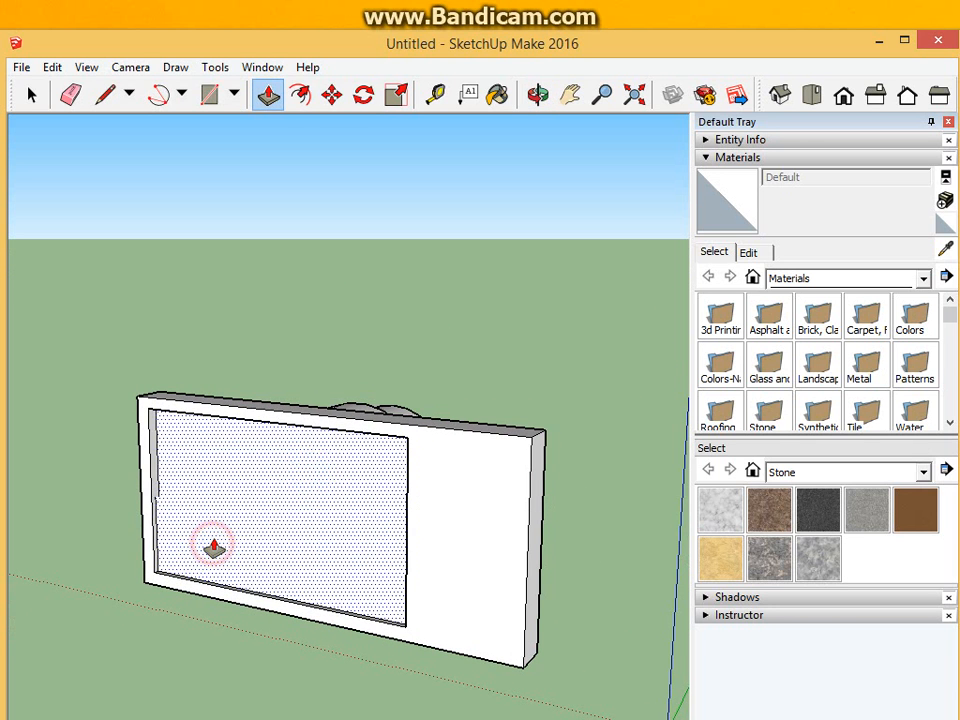
left_click(214, 540)
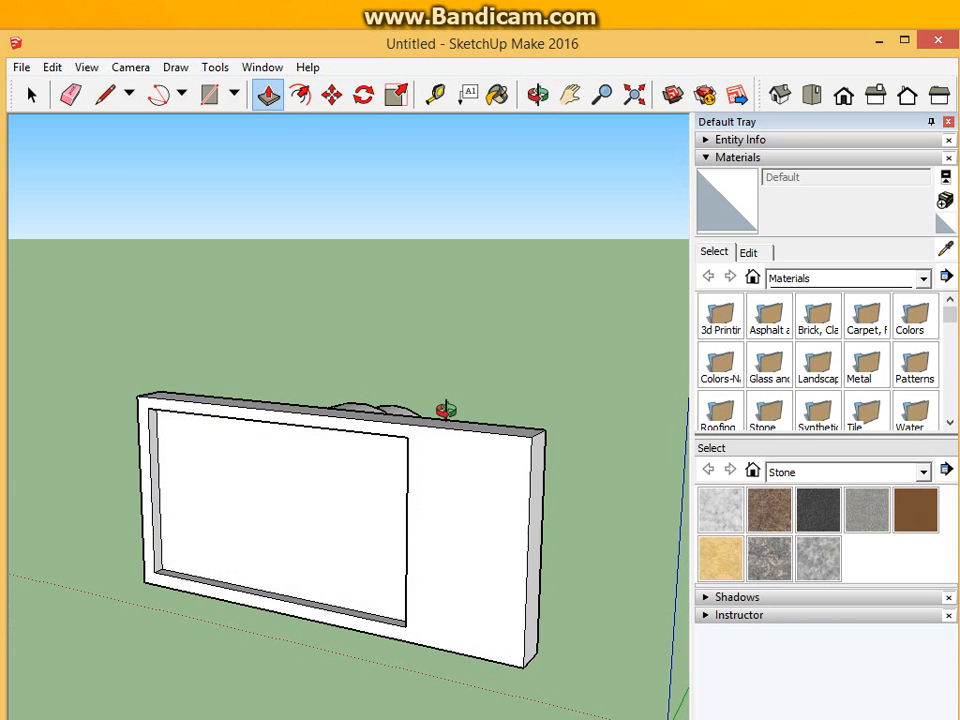
Draw four small circles in a two-by-two grid on the back face beside the screen recess
middle_click_drag(444, 411, 450, 300)
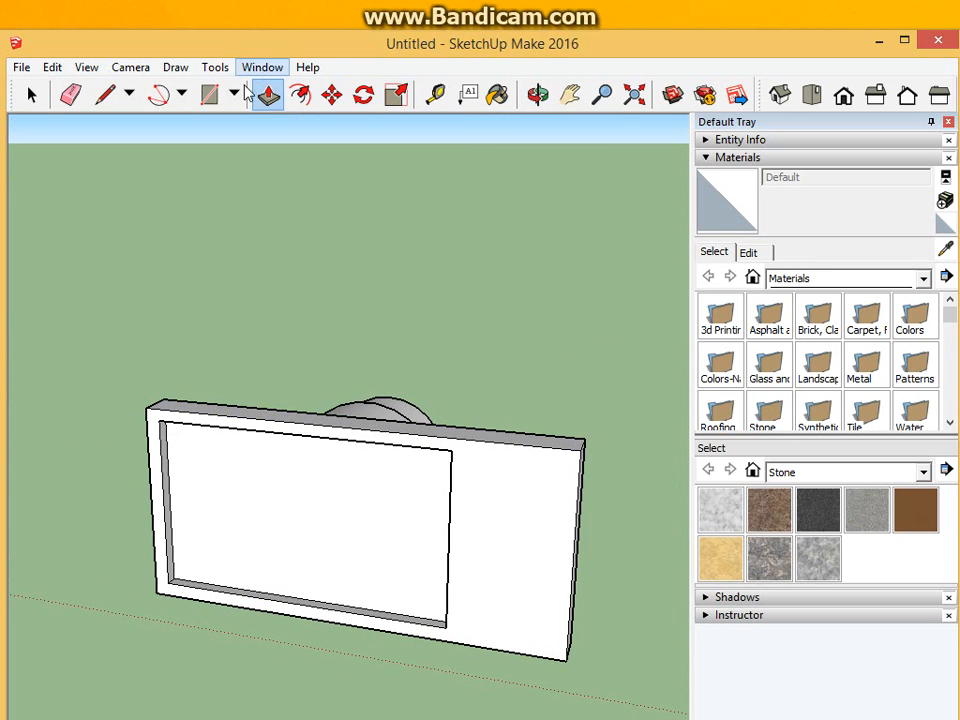
left_click(236, 97)
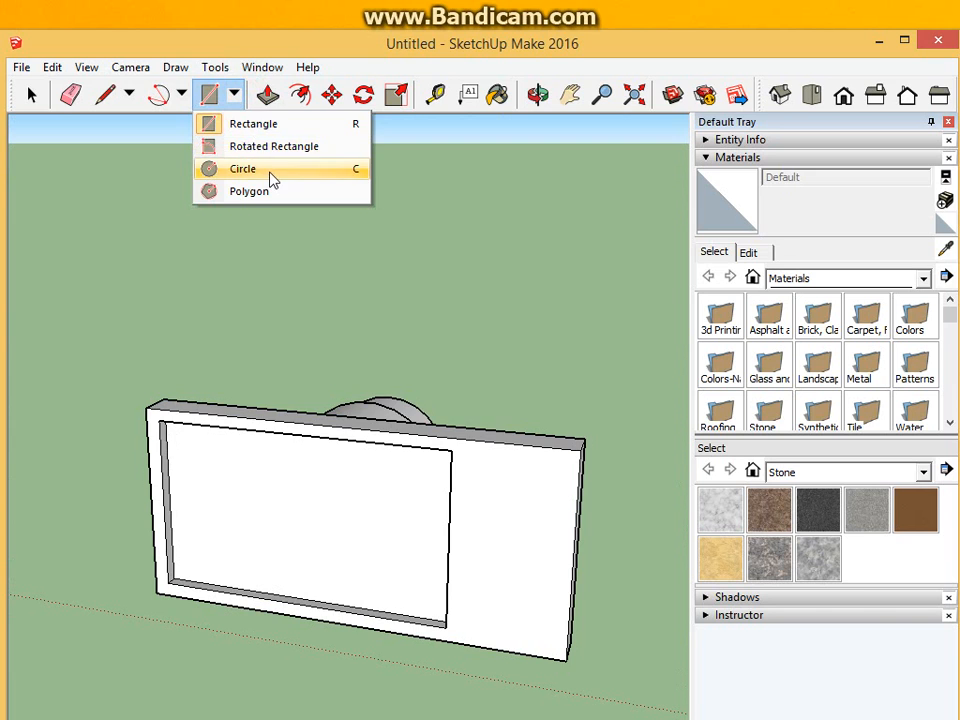
left_click(270, 176)
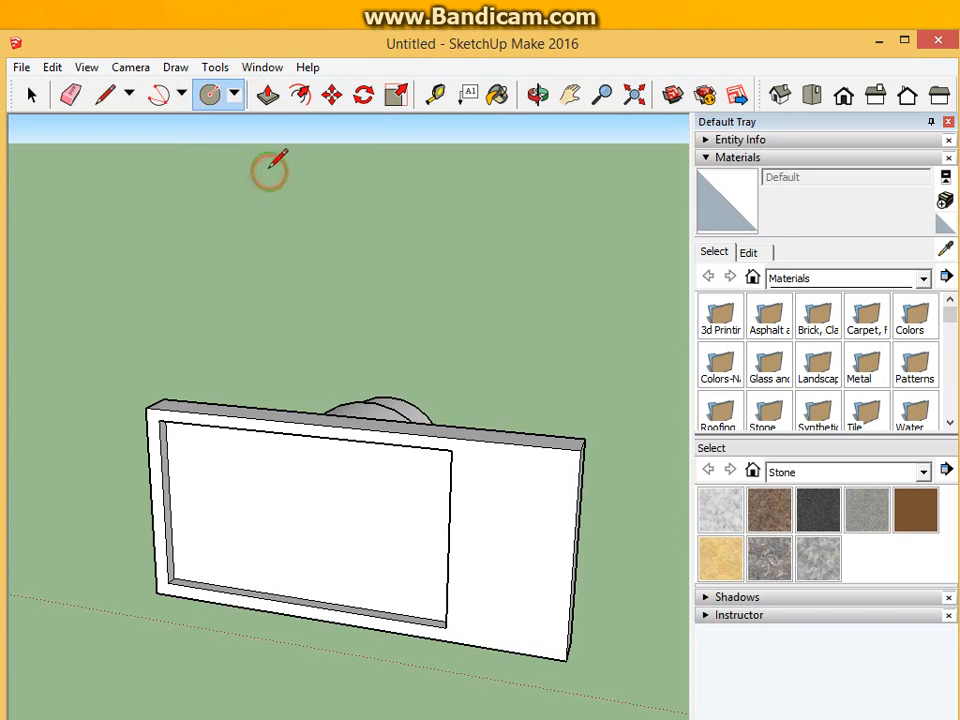
left_click(485, 492)
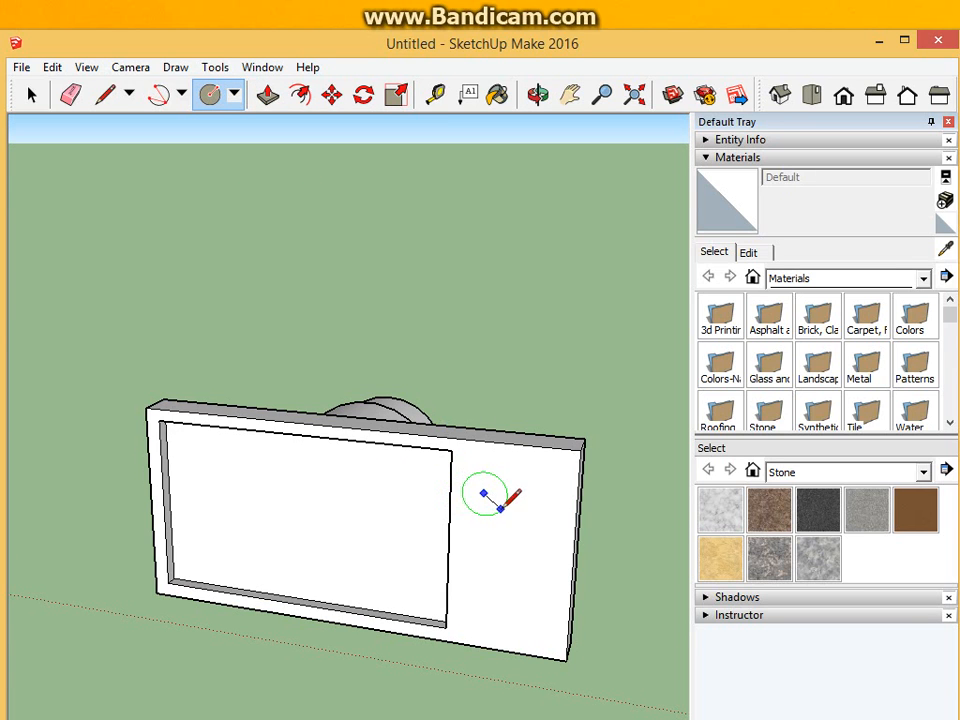
left_click(497, 506)
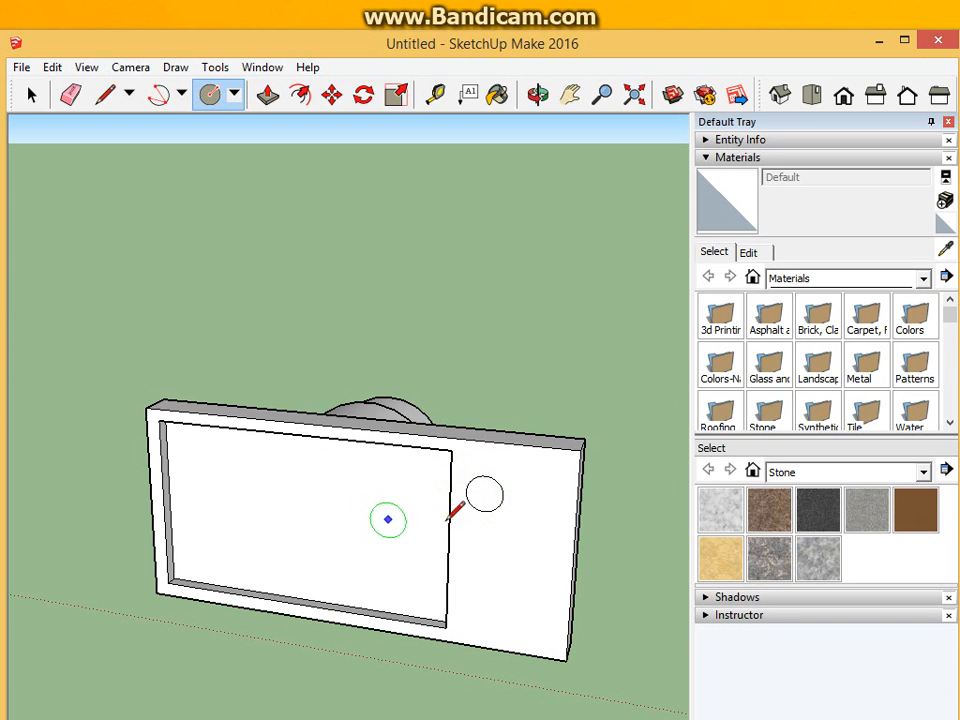
left_click(552, 514)
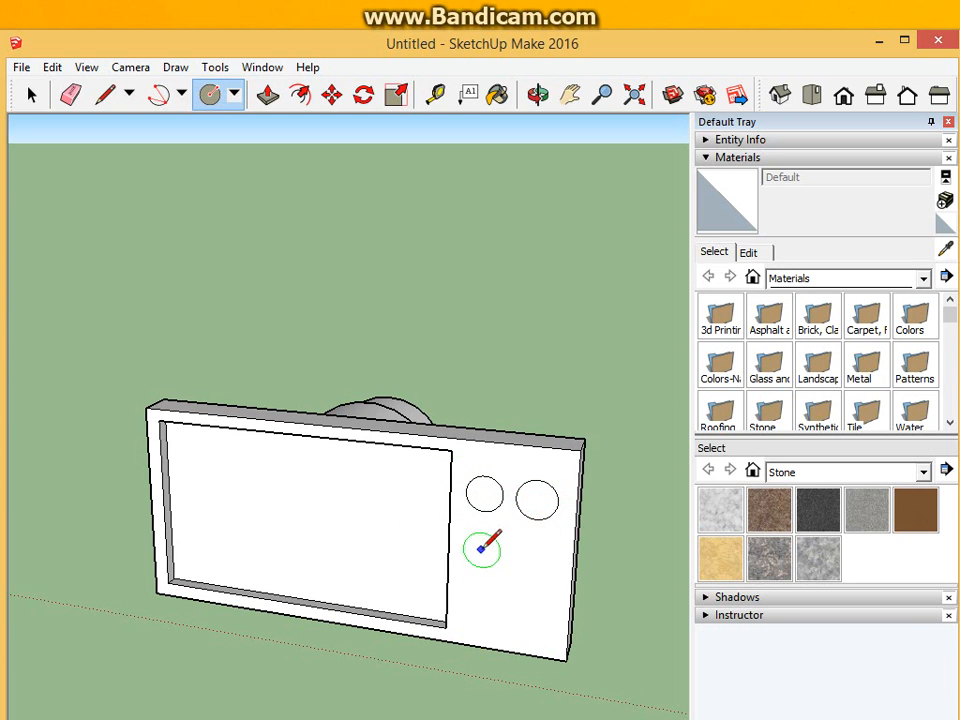
left_click(482, 546)
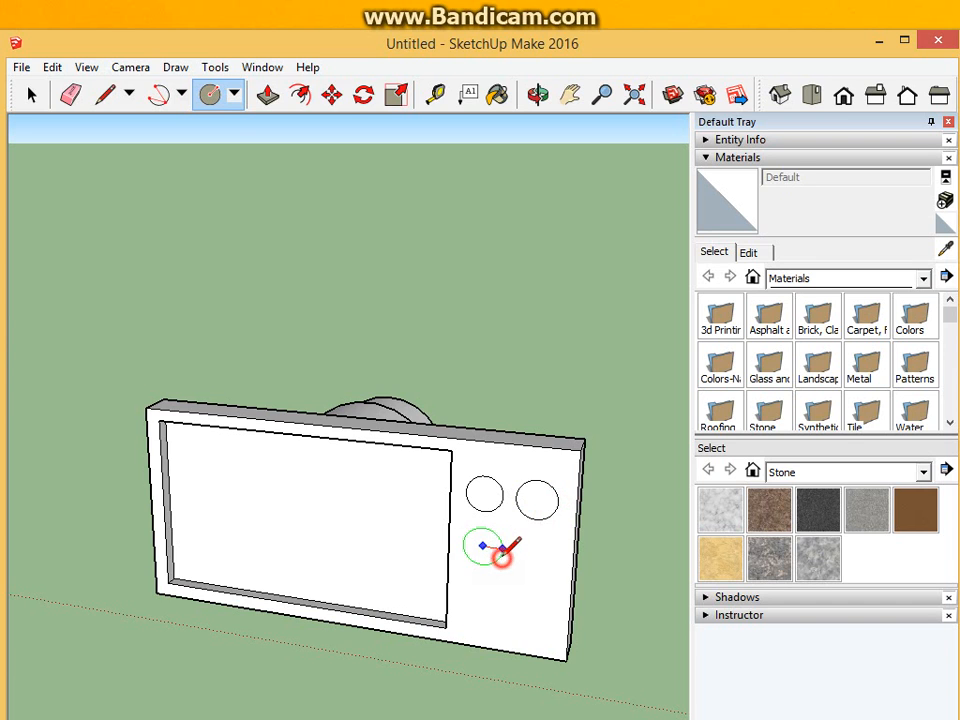
left_click(502, 551)
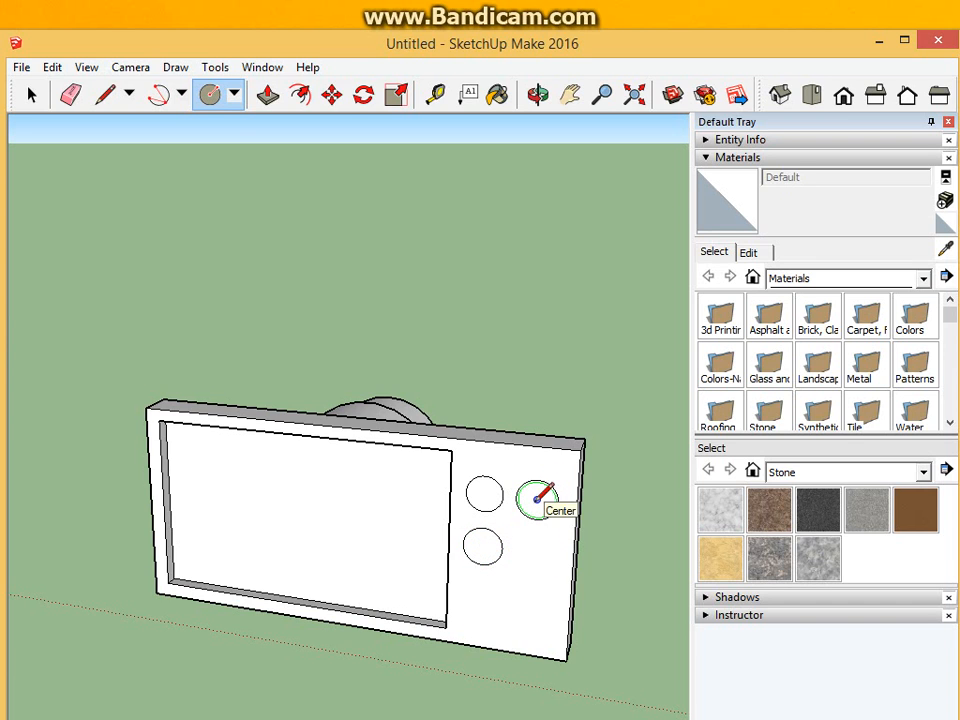
left_click(534, 553)
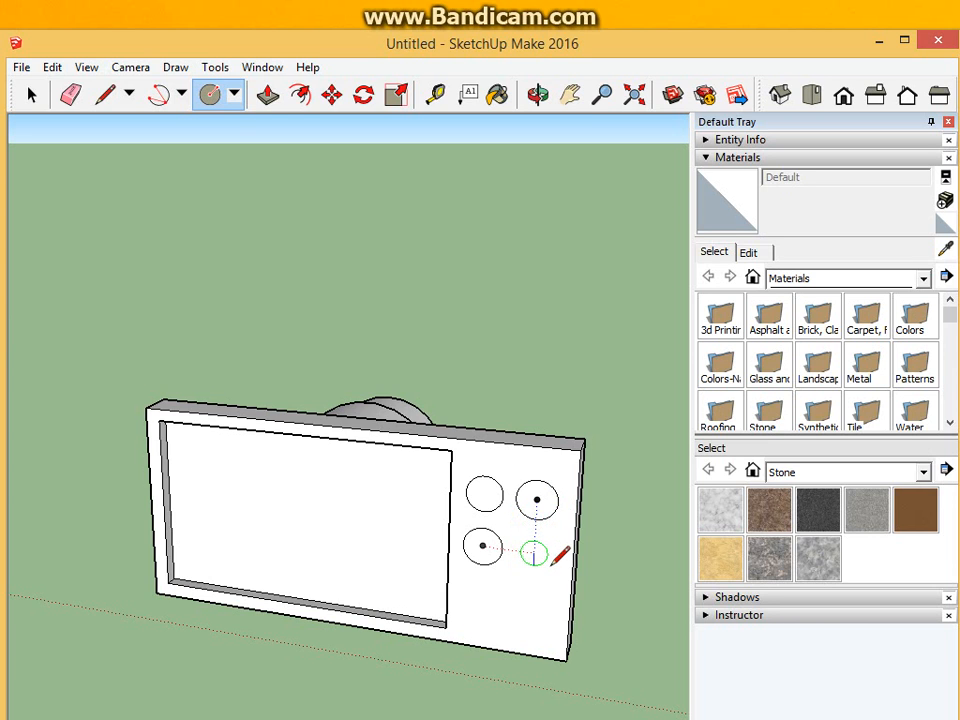
left_click(556, 557)
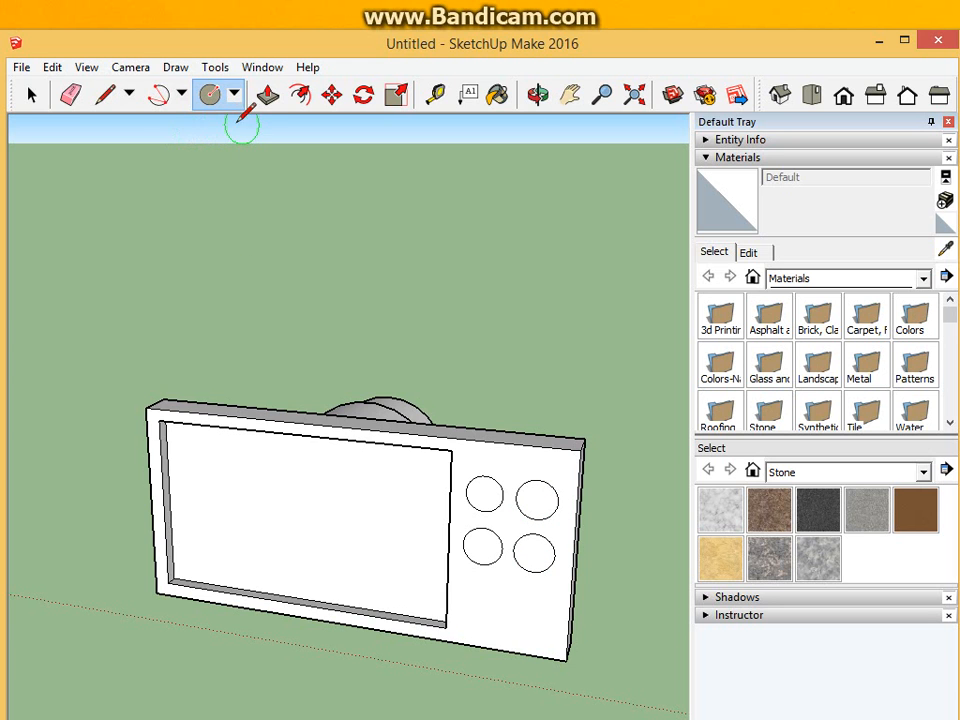
Extrude the four small circles outward from the back face by the same short distance to form round buttons
left_click(268, 94)
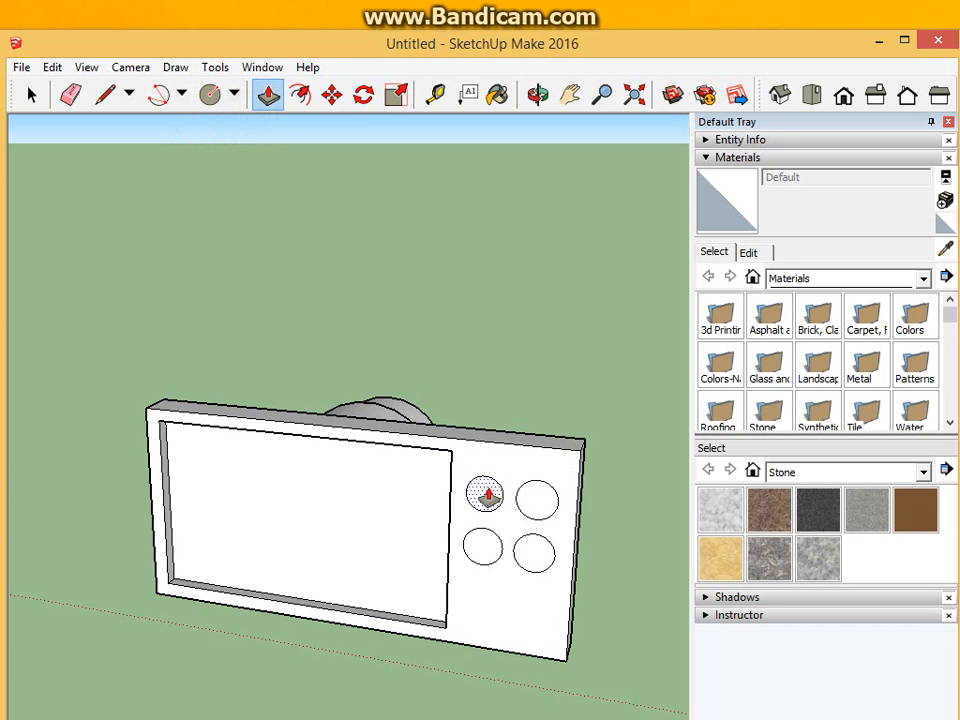
double_click(540, 501)
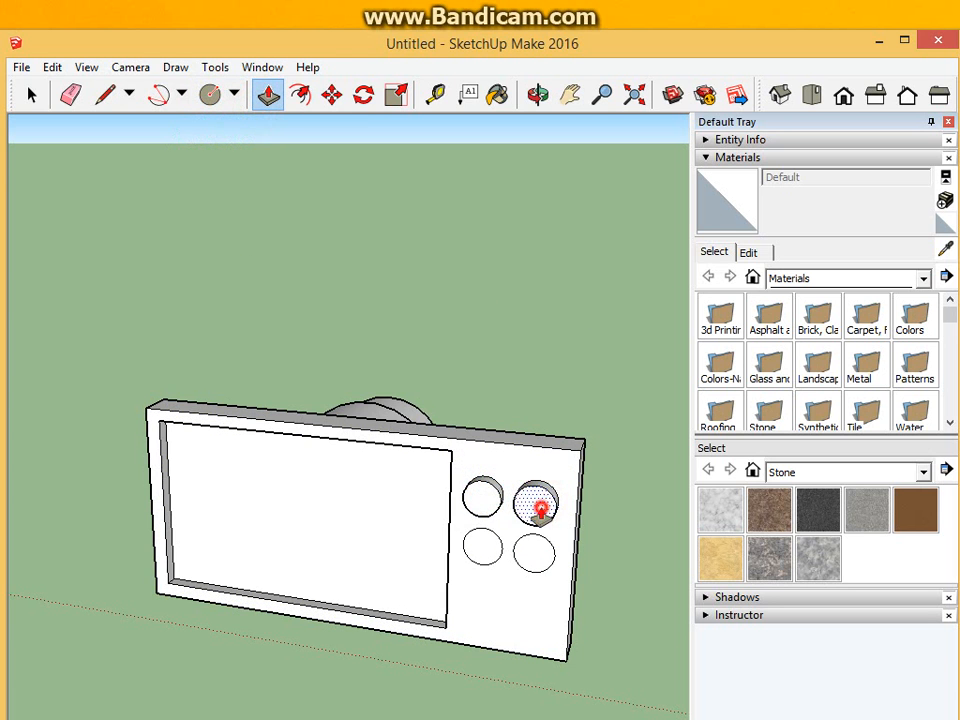
double_click(489, 552)
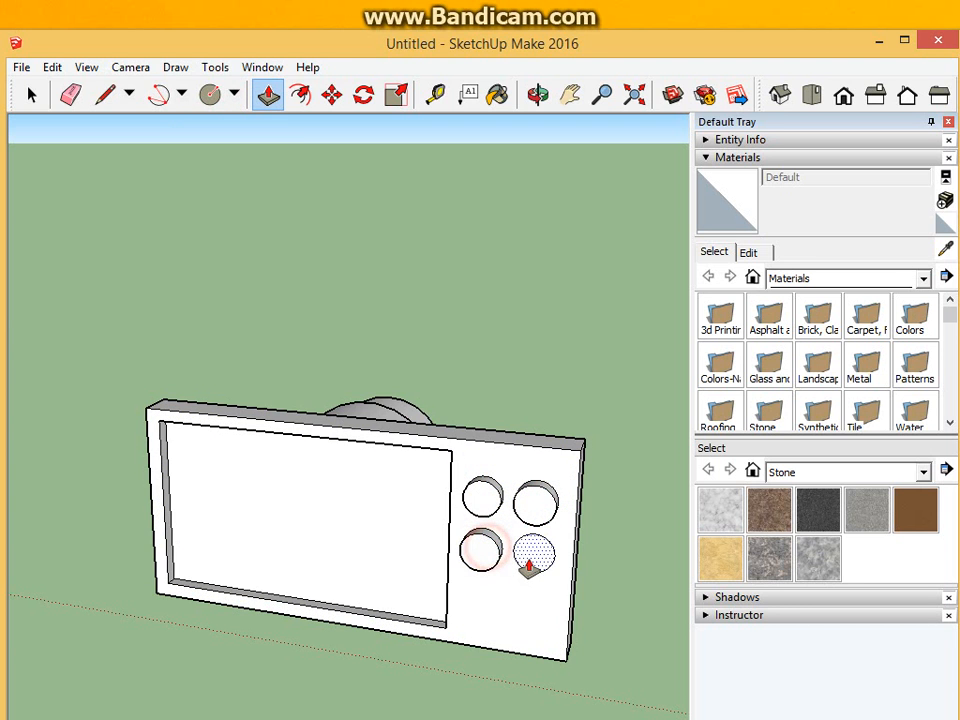
double_click(533, 558)
Draw two concentric circles on the body's top face above the buttons and a single circle beside them, nearer the end
middle_click_drag(445, 390, 371, 538)
key("p")
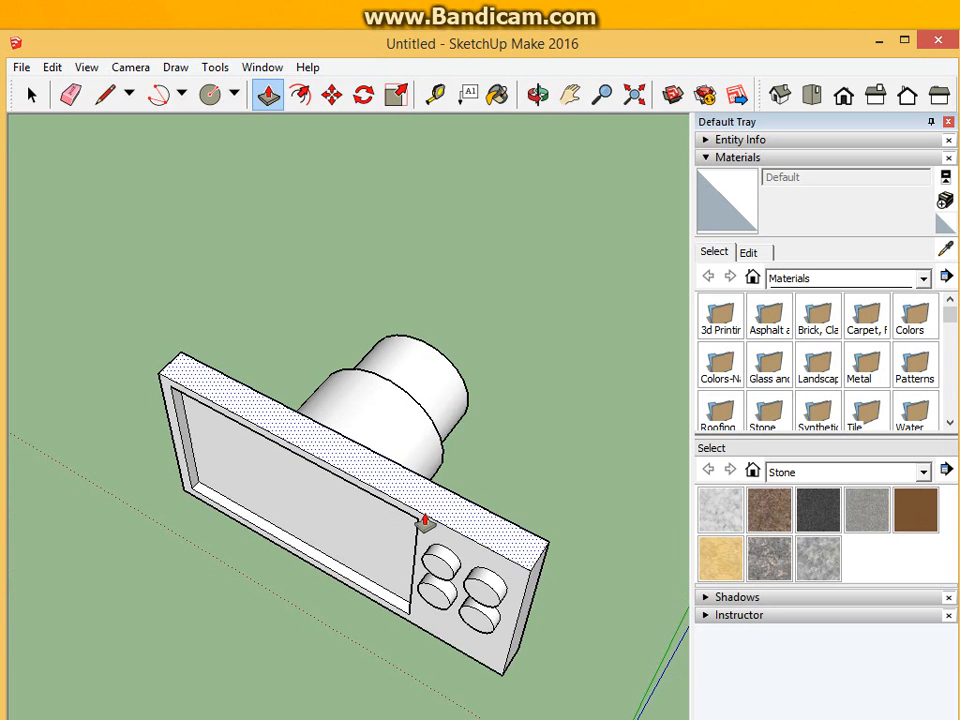
scroll(425, 520, "up", 2)
scroll(420, 505, "up", 3)
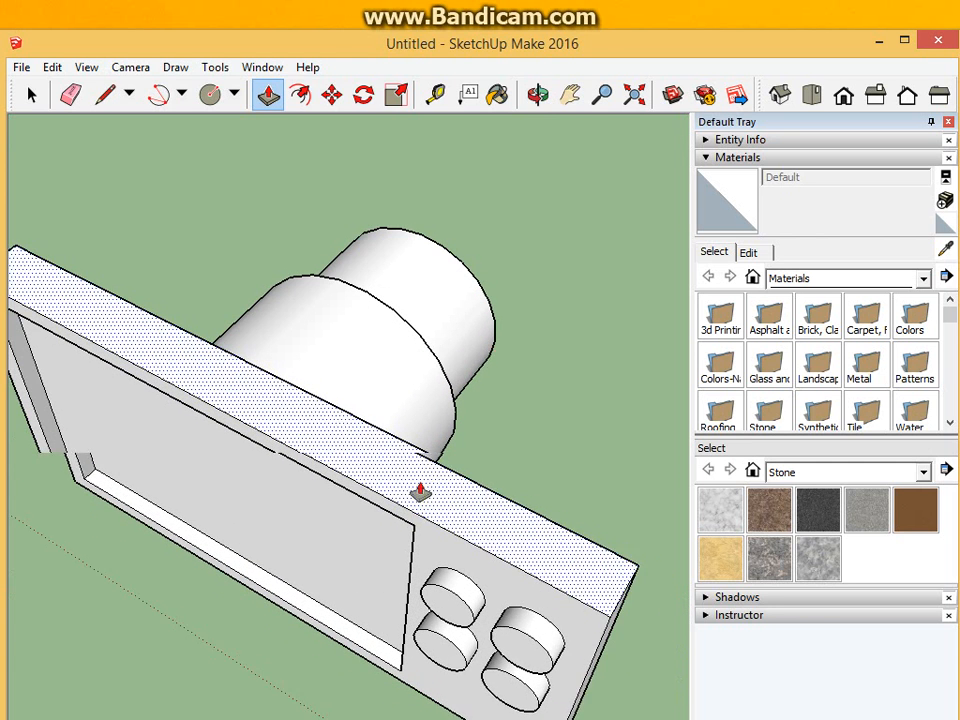
left_click(235, 94)
left_click(246, 167)
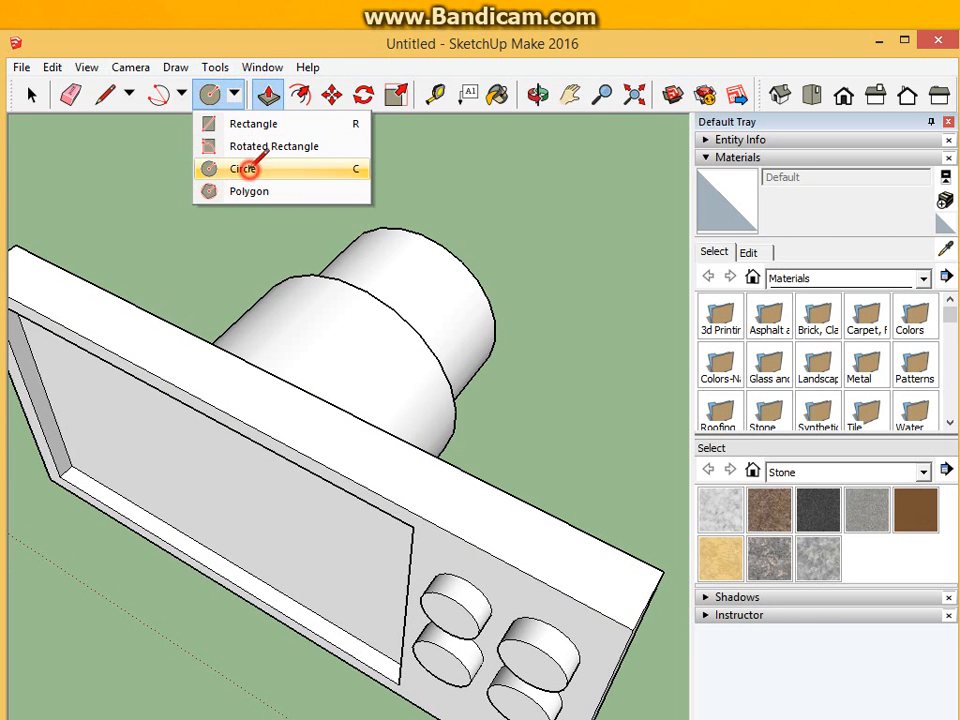
left_click(449, 497)
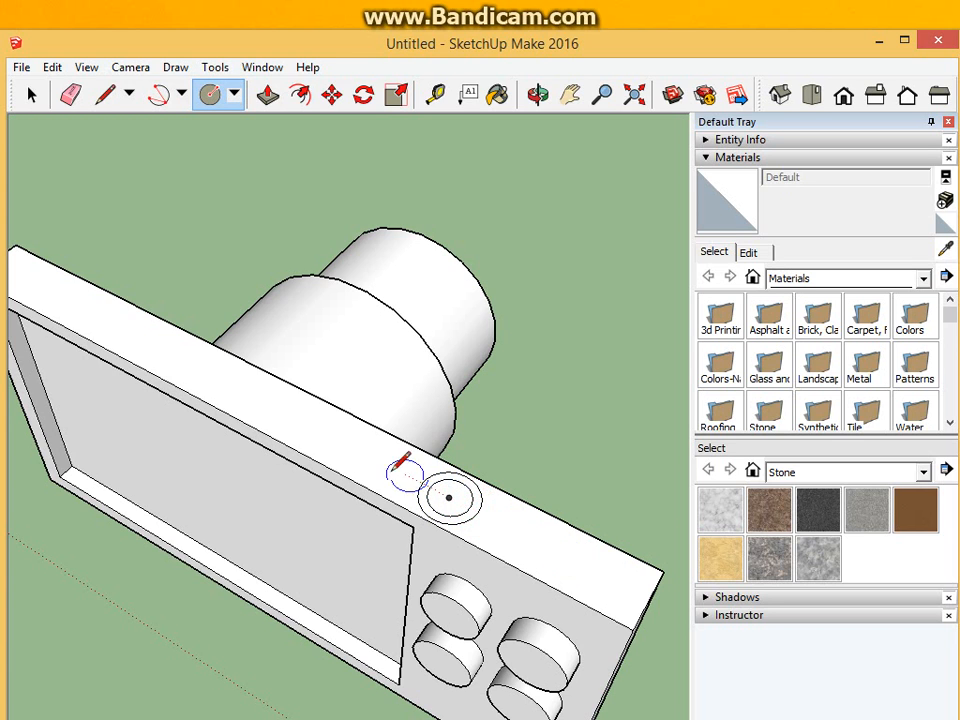
left_click(444, 486)
left_click(542, 543)
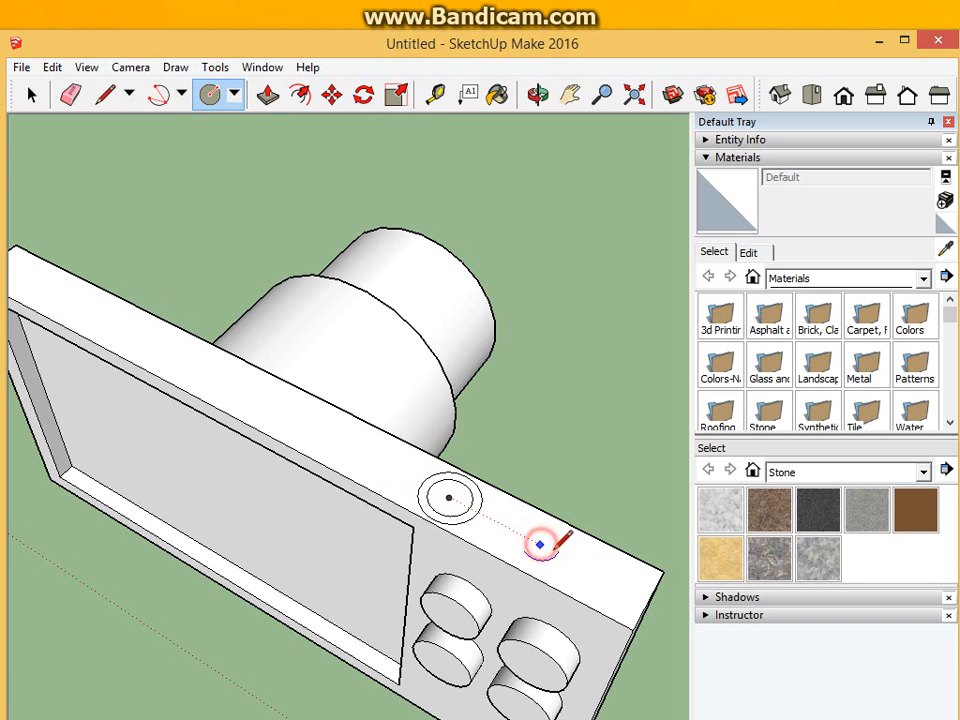
left_click(564, 558)
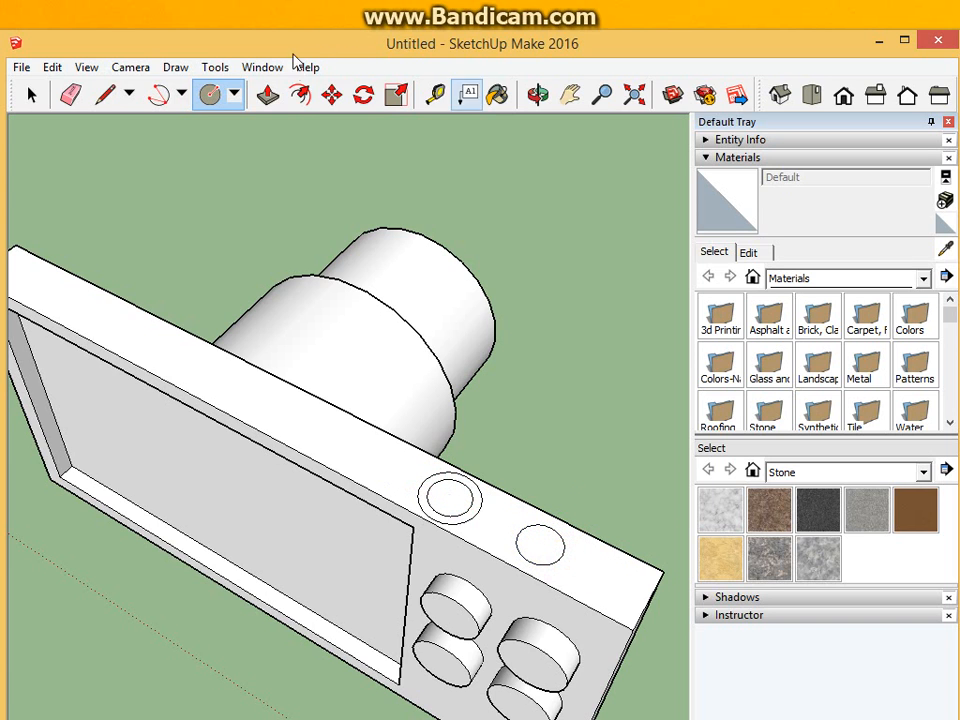
Extrude the single circle and the inner concentric circle upward from the top face, and raise the outer ring slightly higher than its centre
key("p")
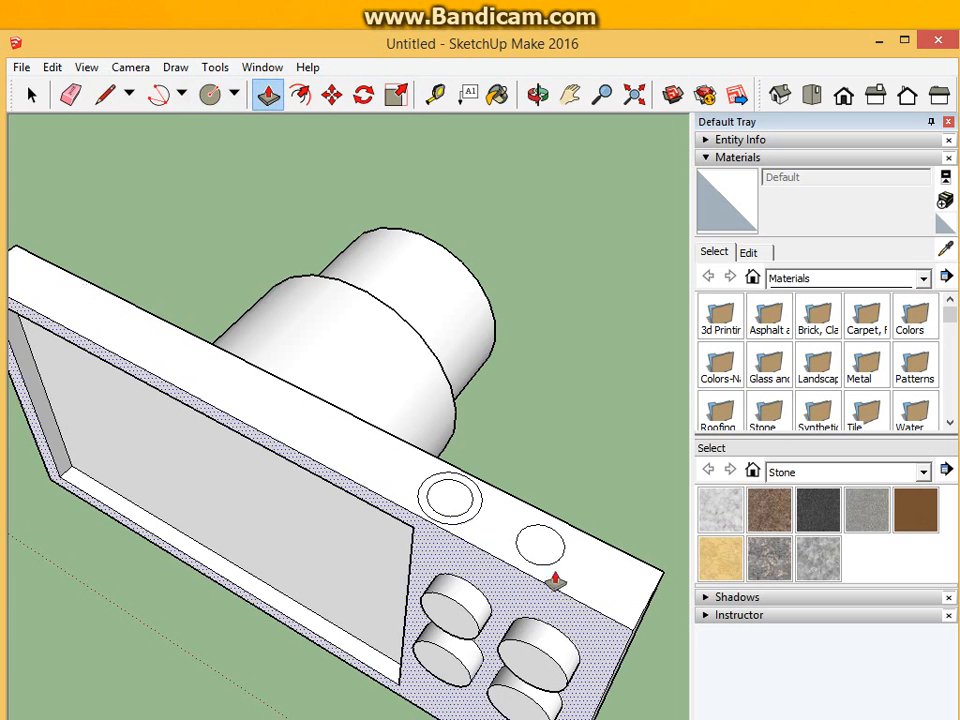
left_click(453, 490)
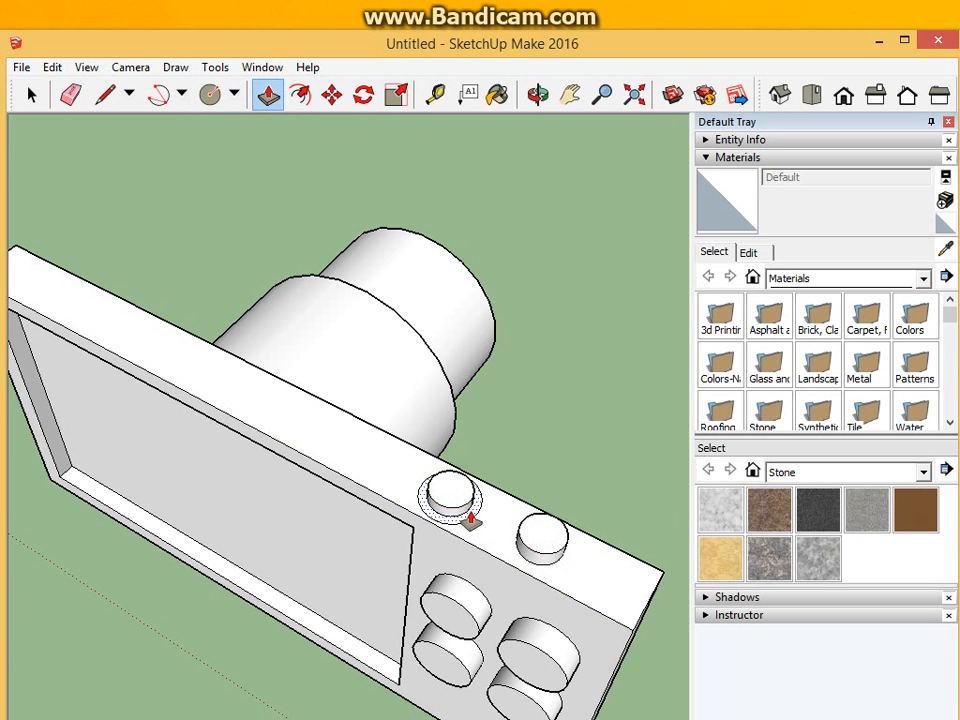
left_click(470, 514)
left_click(468, 507)
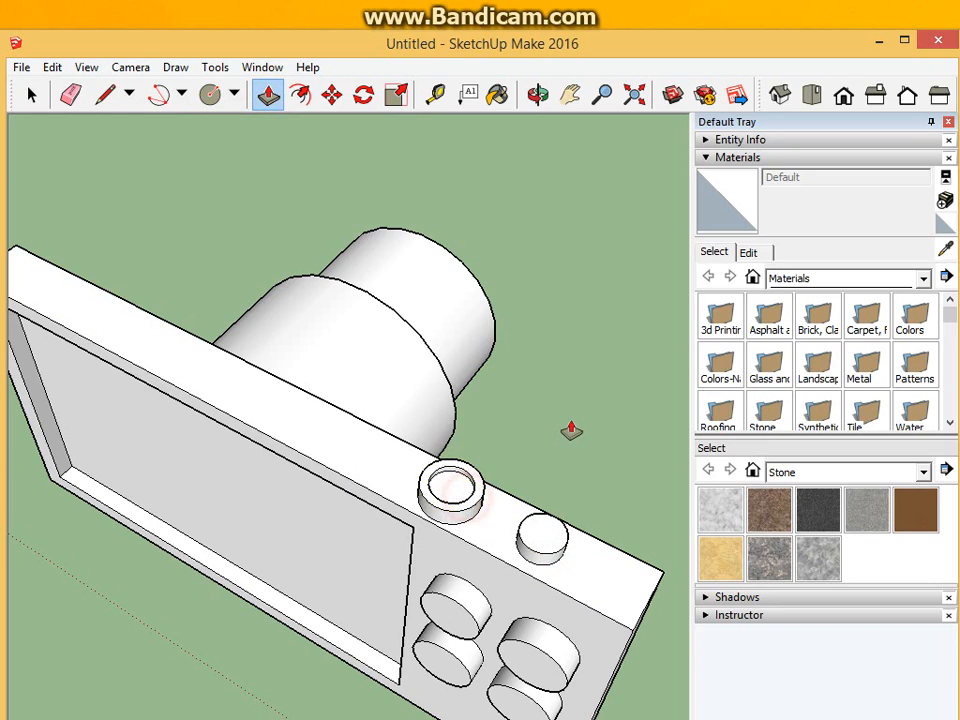
scroll(573, 408, "down", 1)
scroll(573, 408, "down", 1)
middle_click_drag(365, 628, 298, 598)
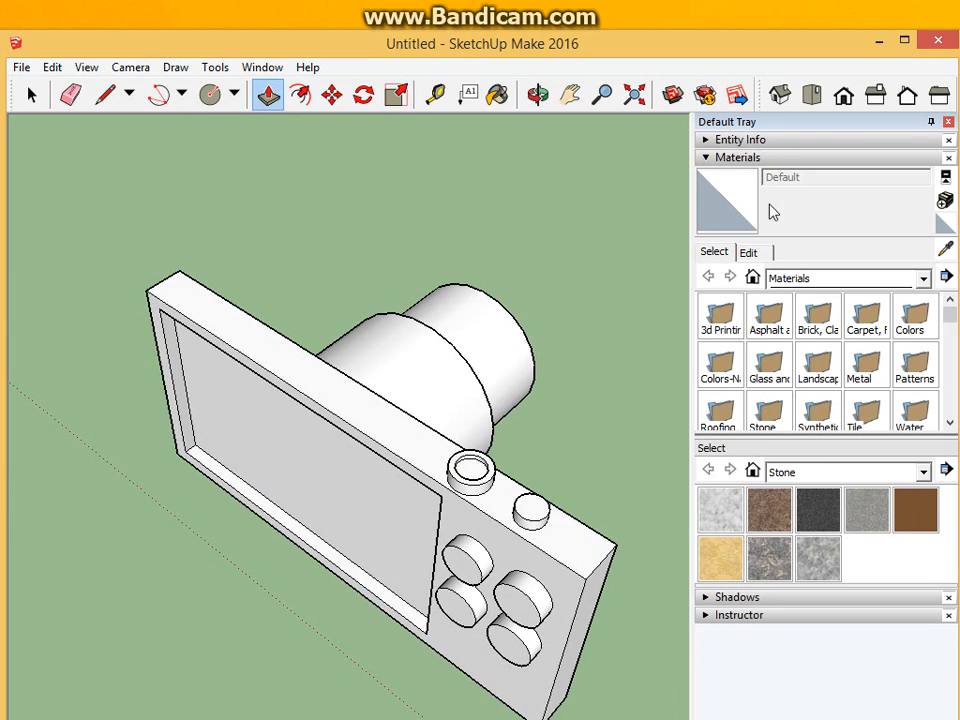
left_click(705, 157)
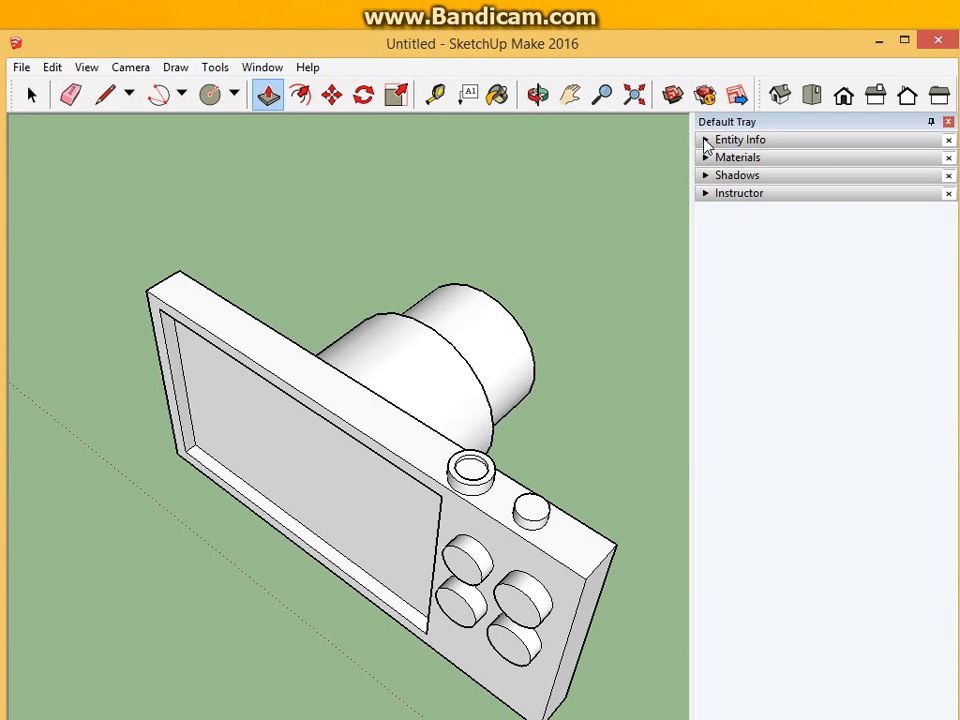
left_click(705, 140)
left_click(705, 140)
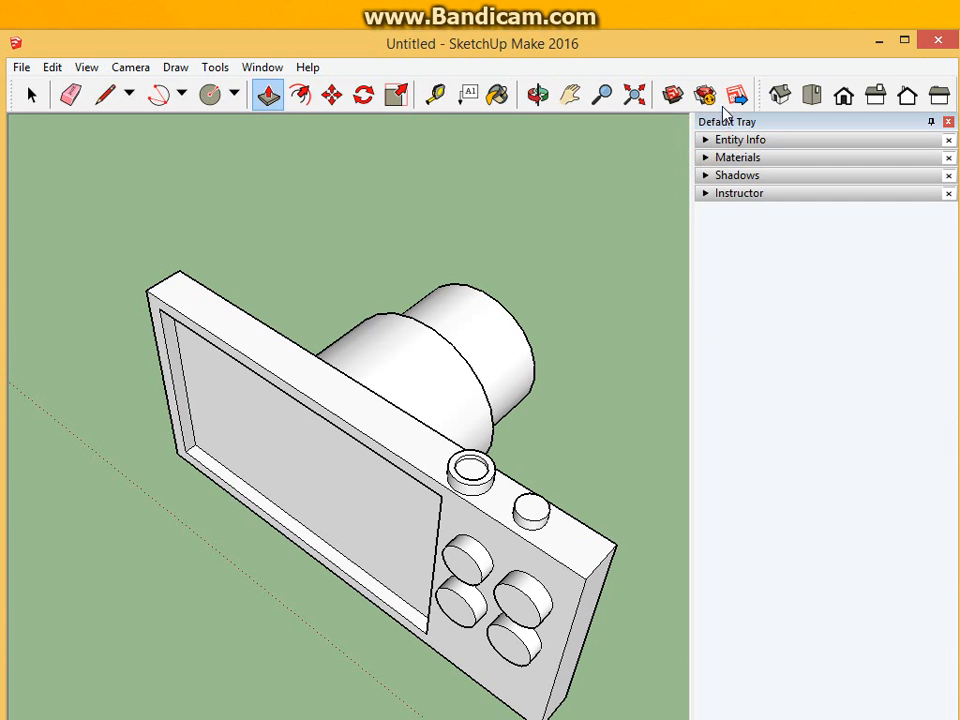
left_click(707, 157)
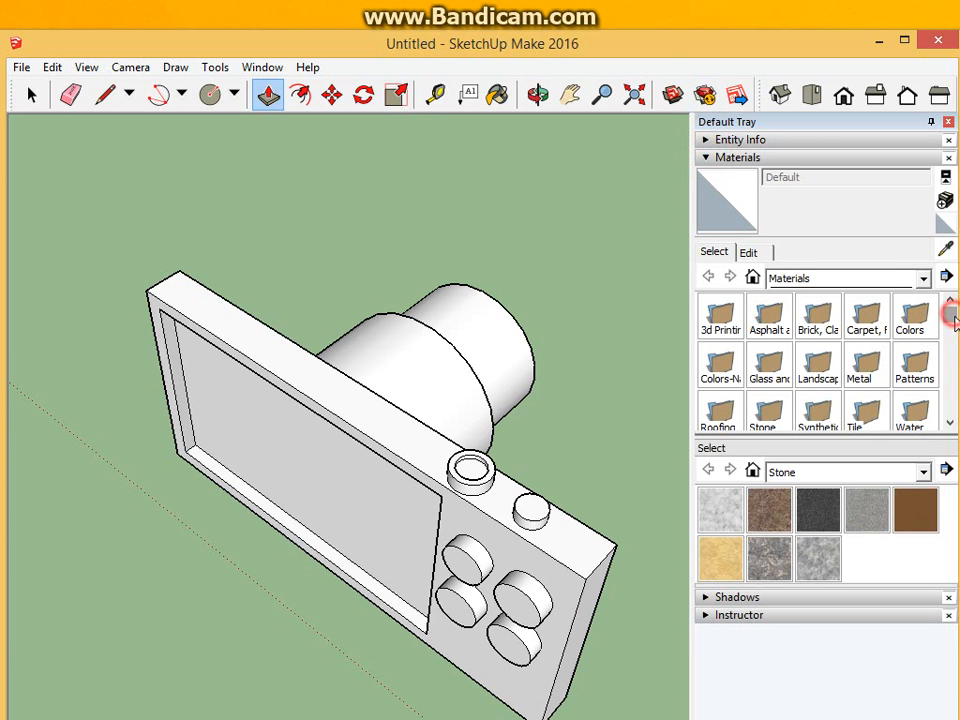
Paint the recessed front face of the lens with Translucent Glass Sky Reflection from the Glass and Mirrors materials
mouse_move(955, 320)
left_mouse_down()
mouse_move(955, 336)
mouse_move(953, 313)
left_mouse_up()
left_click(923, 278)
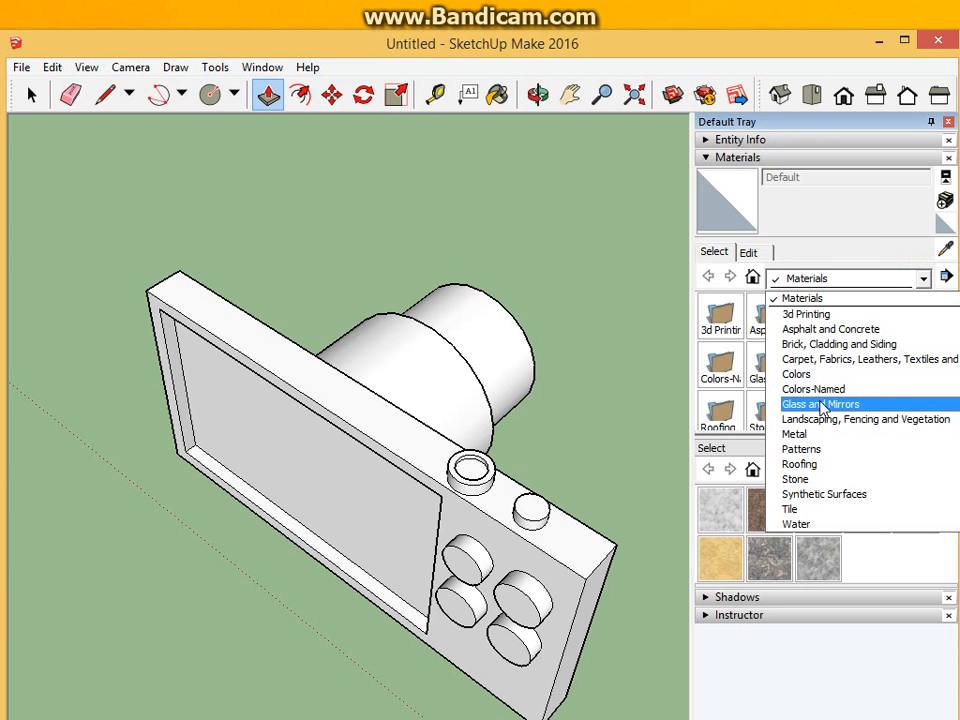
left_click(820, 404)
left_click(915, 362)
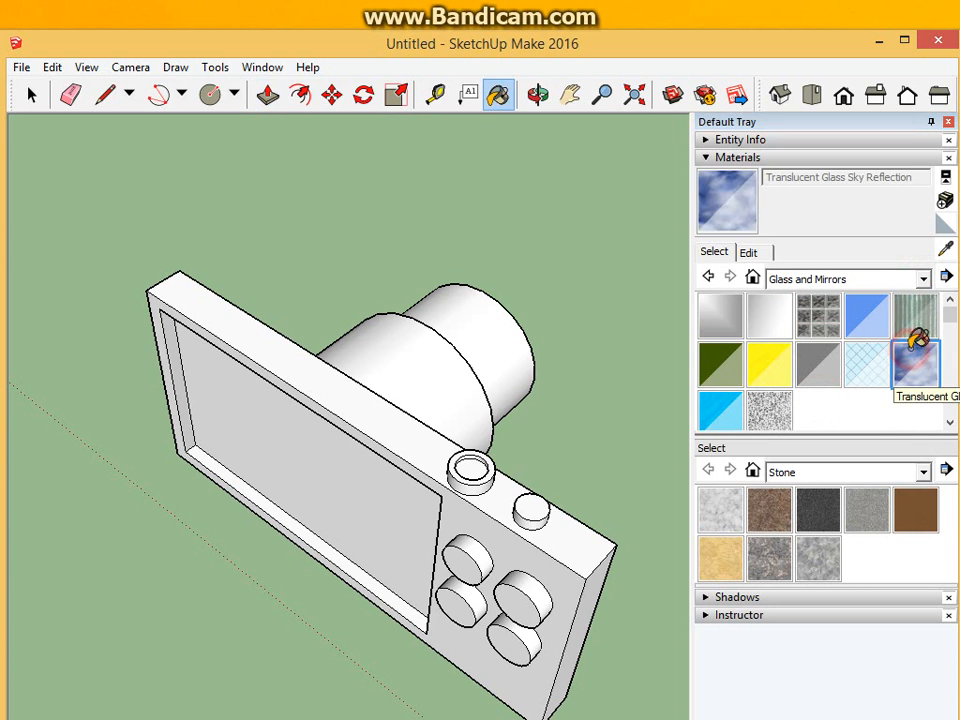
middle_click_drag(645, 313, 430, 443)
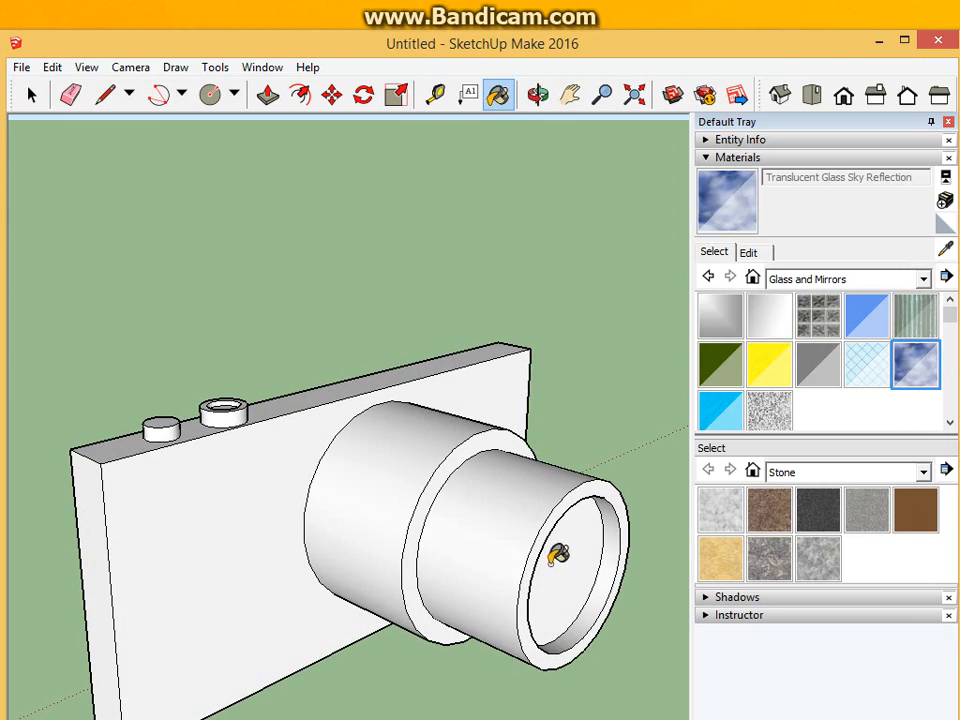
left_click(557, 555)
Paint the outer surfaces of both lens cylinders with Metal Corrugated Shiny from the Metal materials
mouse_move(529, 553)
middle_mouse_down()
mouse_move(407, 482)
mouse_move(286, 432)
mouse_move(339, 540)
mouse_move(591, 549)
mouse_move(270, 574)
mouse_move(405, 575)
mouse_move(600, 600)
mouse_move(424, 579)
mouse_move(306, 598)
mouse_move(556, 463)
middle_mouse_up()
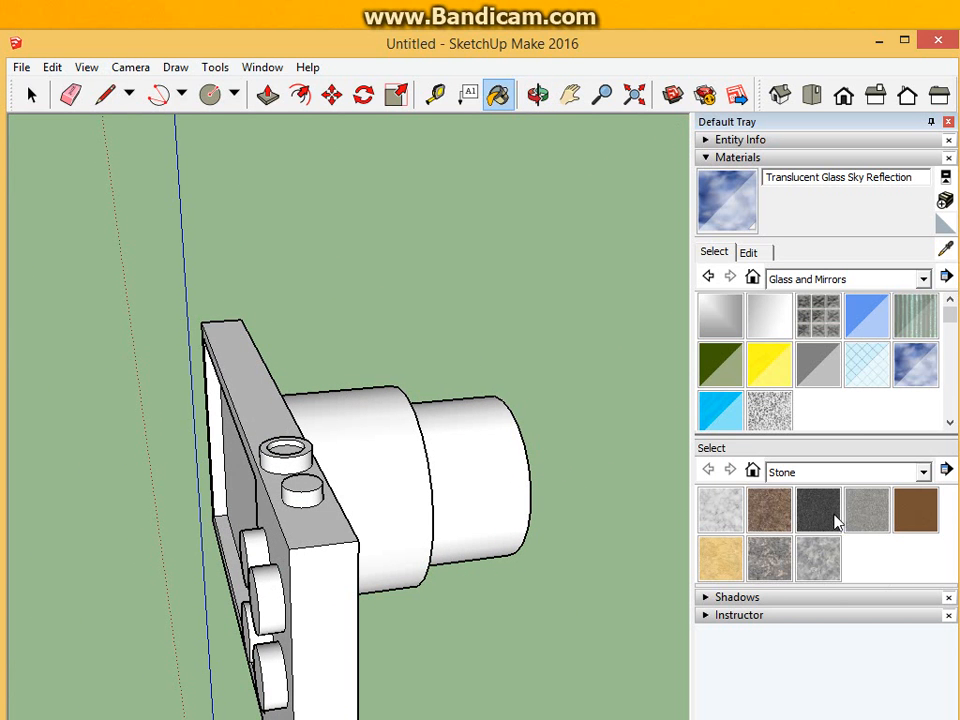
left_click(922, 280)
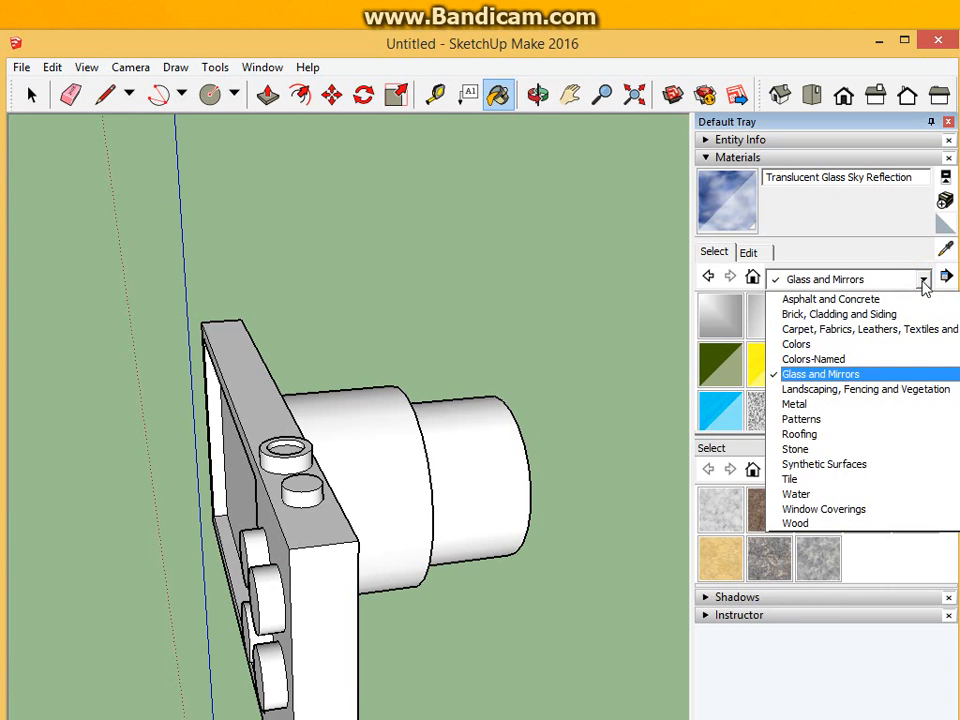
left_click(876, 405)
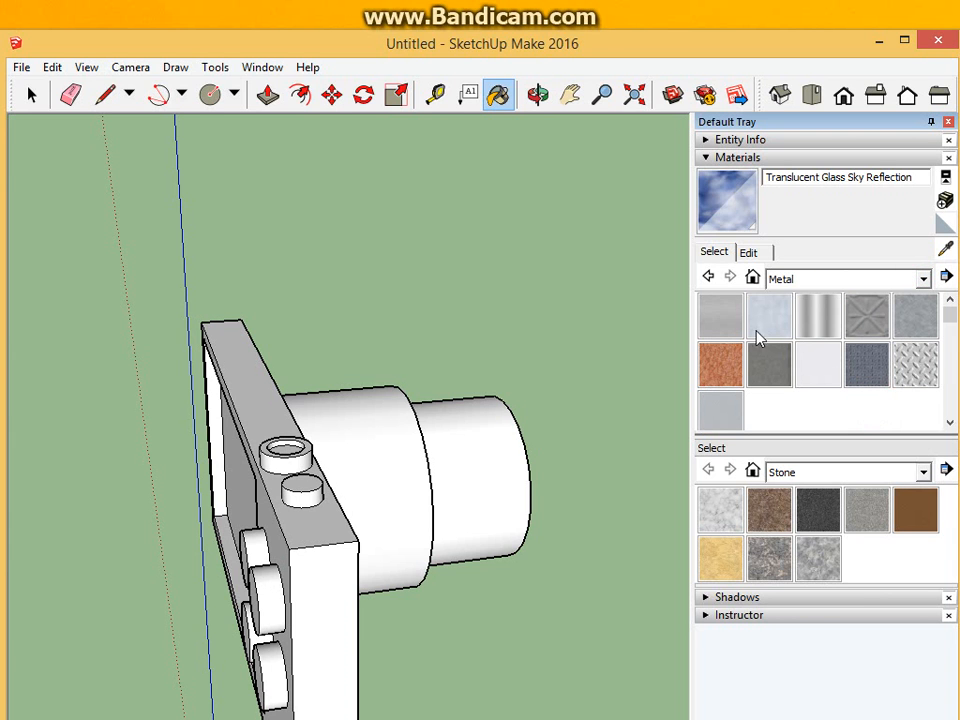
left_click(816, 318)
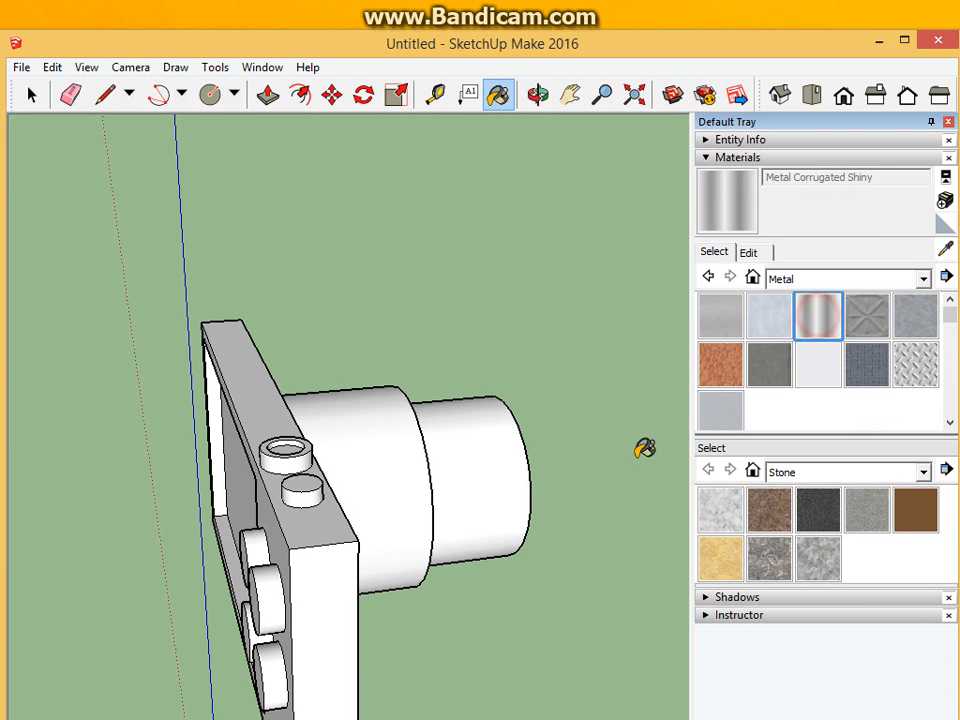
left_click(497, 487)
left_click(377, 489)
Paint the recessed rear screen face with blue Color I04 from the Colors materials
mouse_move(589, 461)
middle_mouse_down()
mouse_move(332, 493)
mouse_move(152, 428)
mouse_move(154, 495)
mouse_move(274, 561)
mouse_move(551, 478)
mouse_move(95, 568)
mouse_move(446, 536)
mouse_move(407, 553)
middle_mouse_up()
middle_click_drag(596, 414, 691, 340)
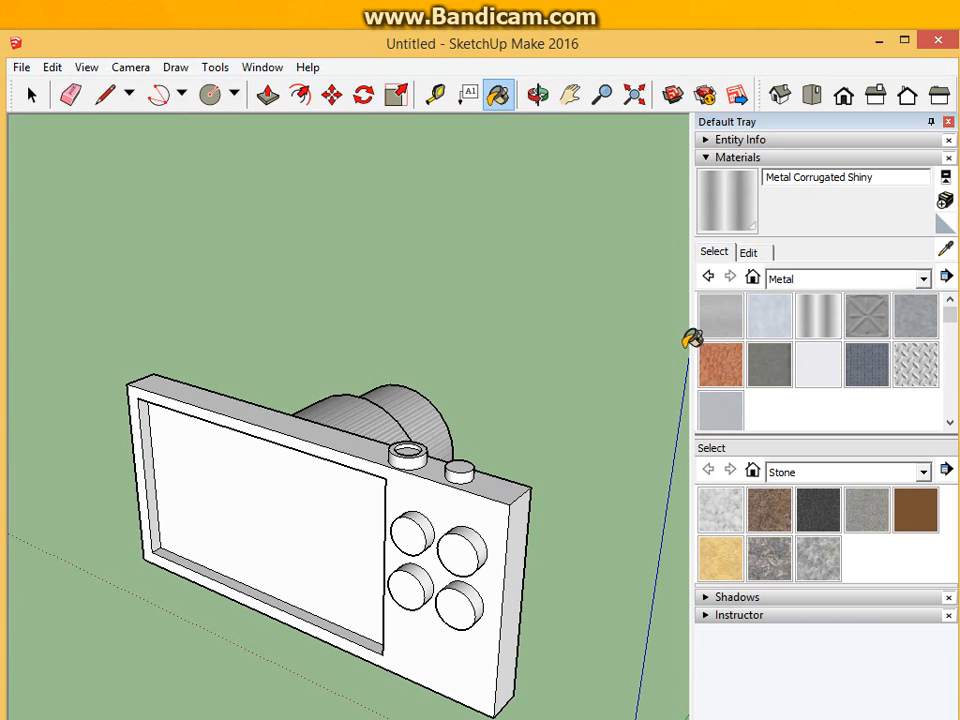
left_click(922, 280)
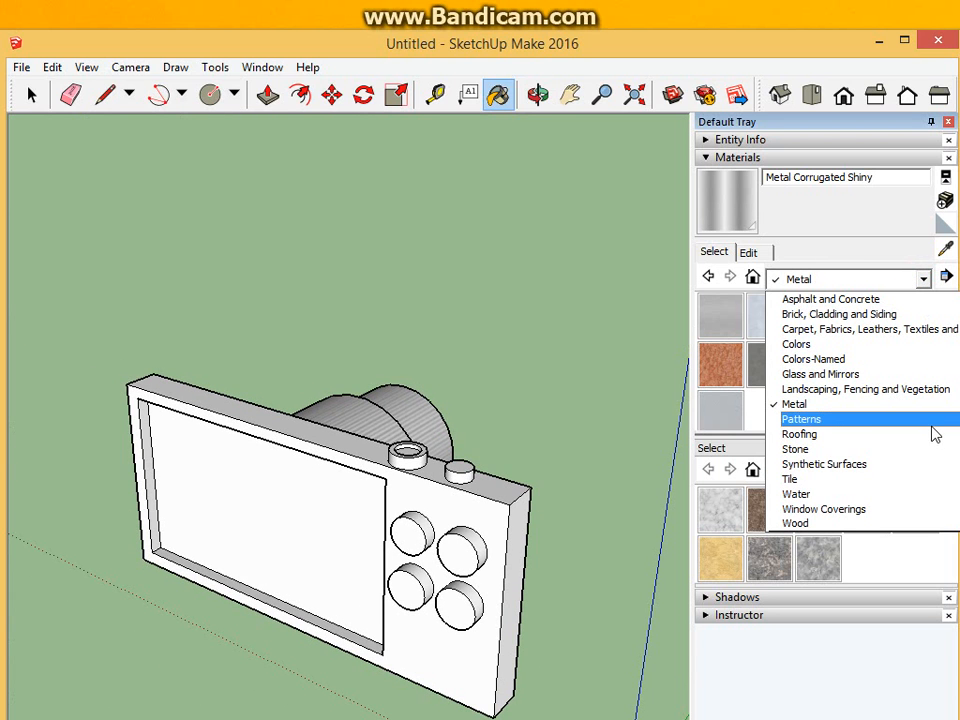
left_click(824, 345)
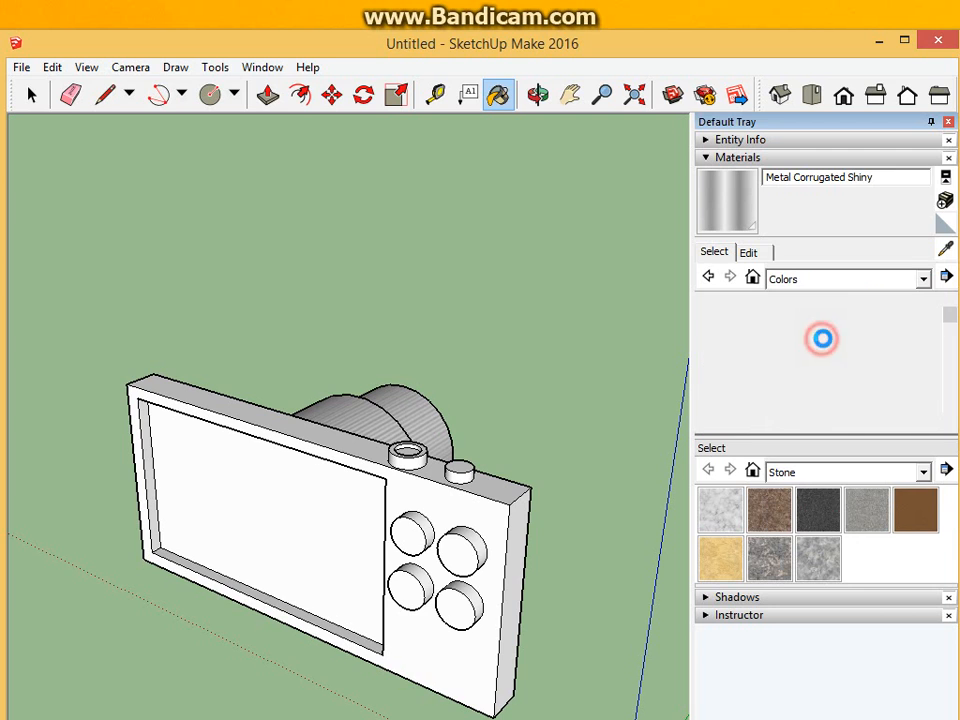
left_click(947, 357)
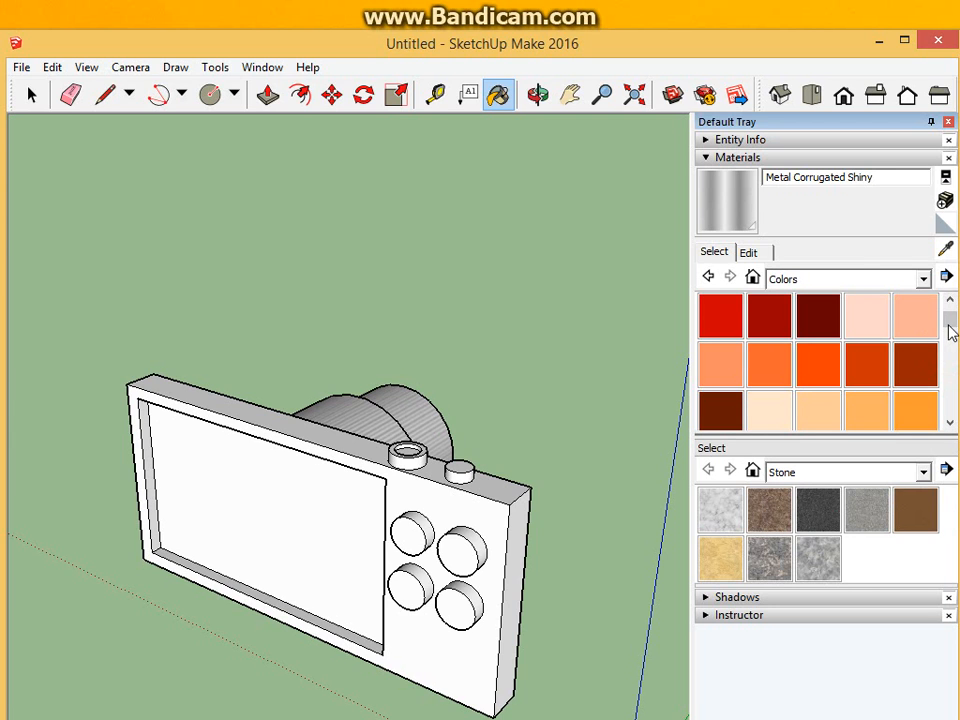
left_click_drag(948, 325, 955, 375)
left_click(799, 346)
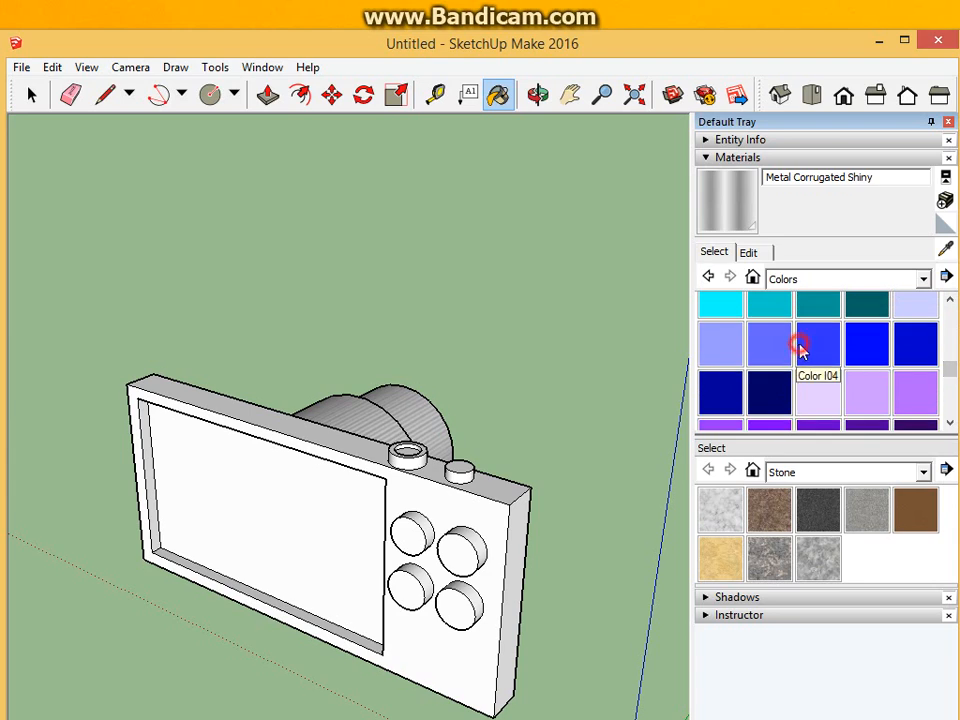
left_click(287, 553)
mouse_move(531, 480)
middle_mouse_down()
mouse_move(242, 521)
mouse_move(4, 450)
mouse_move(22, 567)
mouse_move(606, 519)
mouse_move(553, 519)
mouse_move(580, 533)
mouse_move(602, 501)
middle_mouse_up()
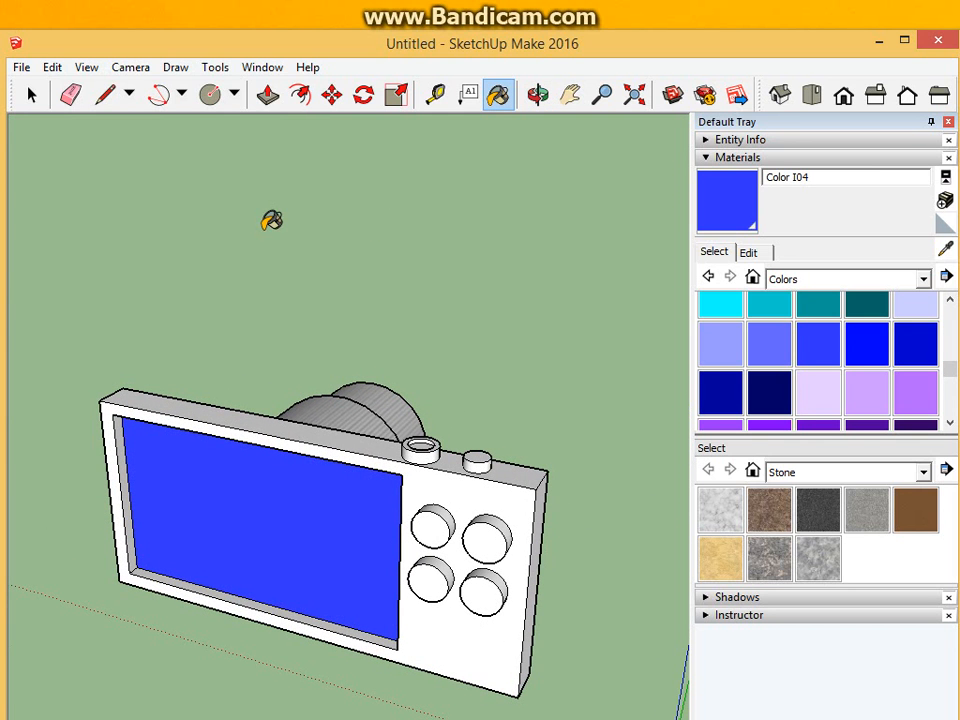
left_click(234, 95)
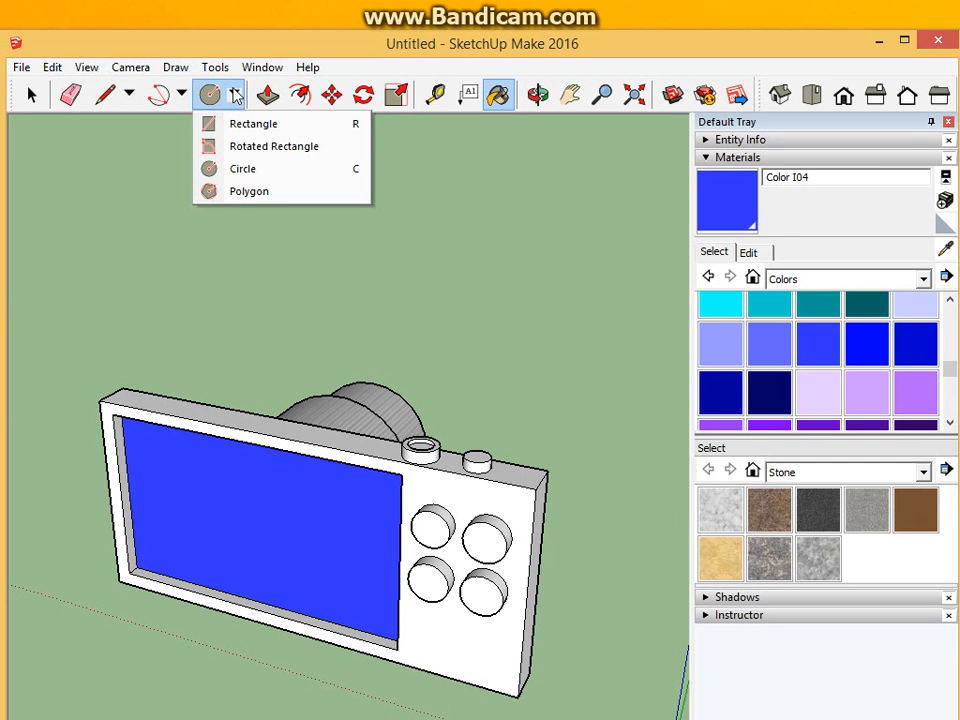
left_click(273, 99)
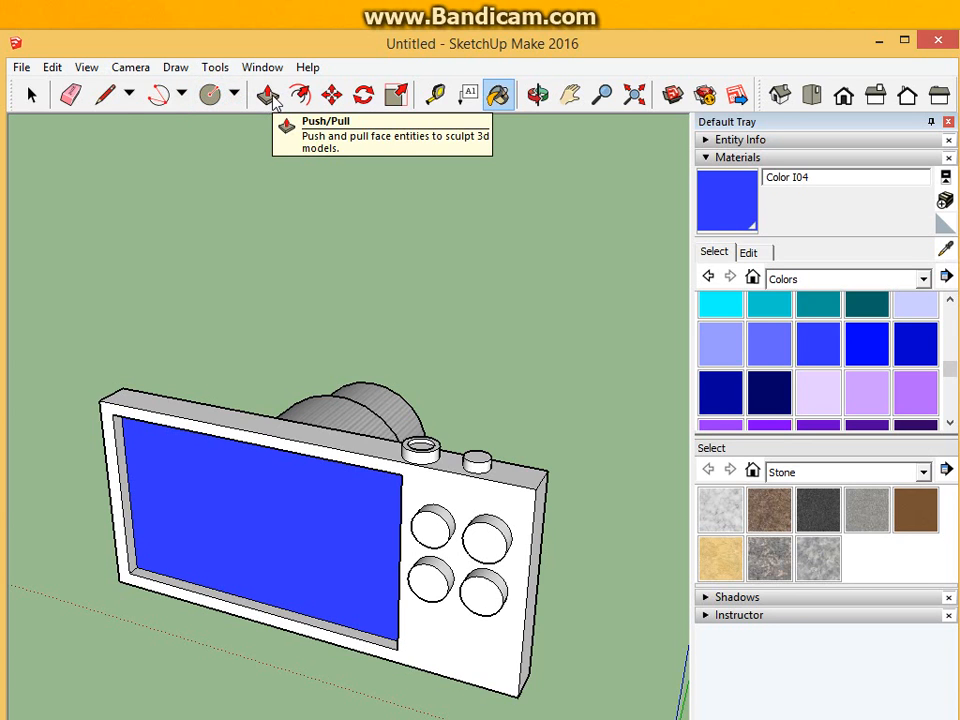
left_click(52, 67)
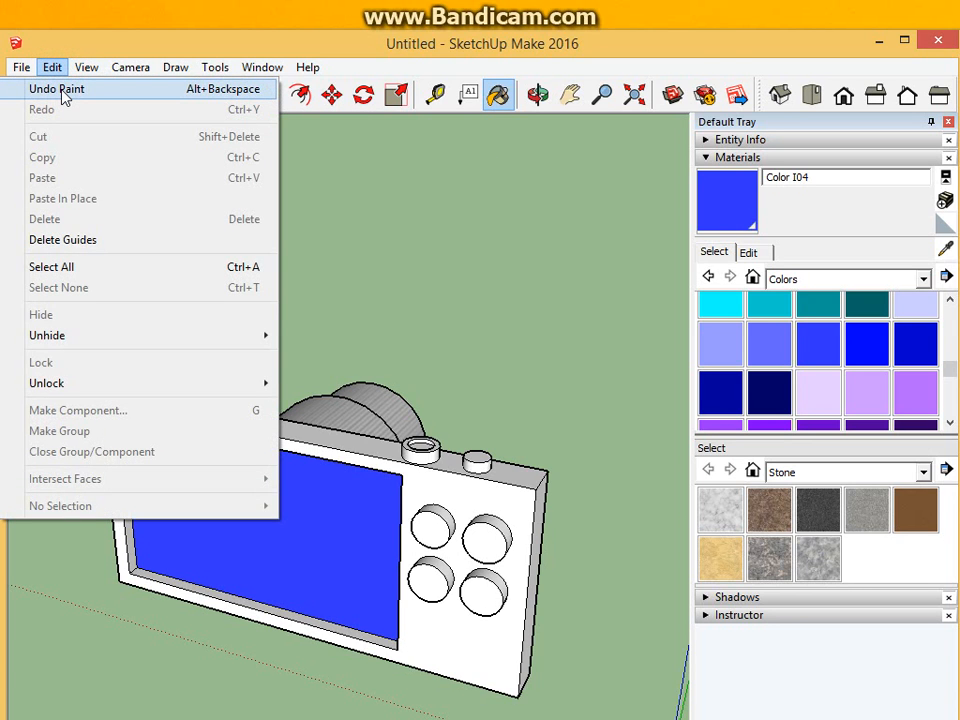
left_click(250, 52)
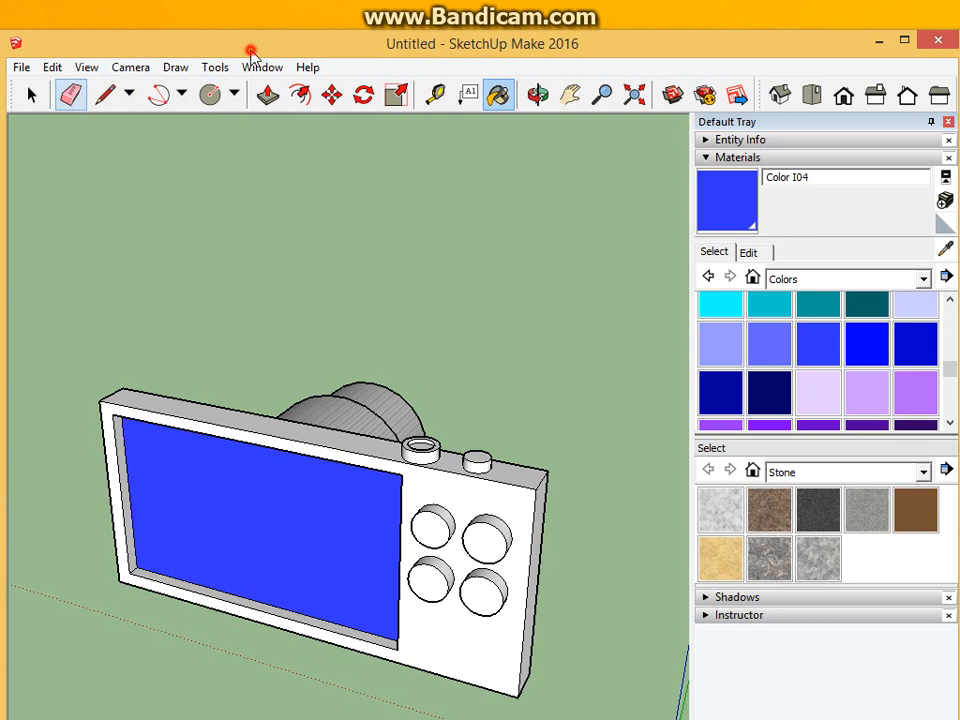
left_click(300, 94)
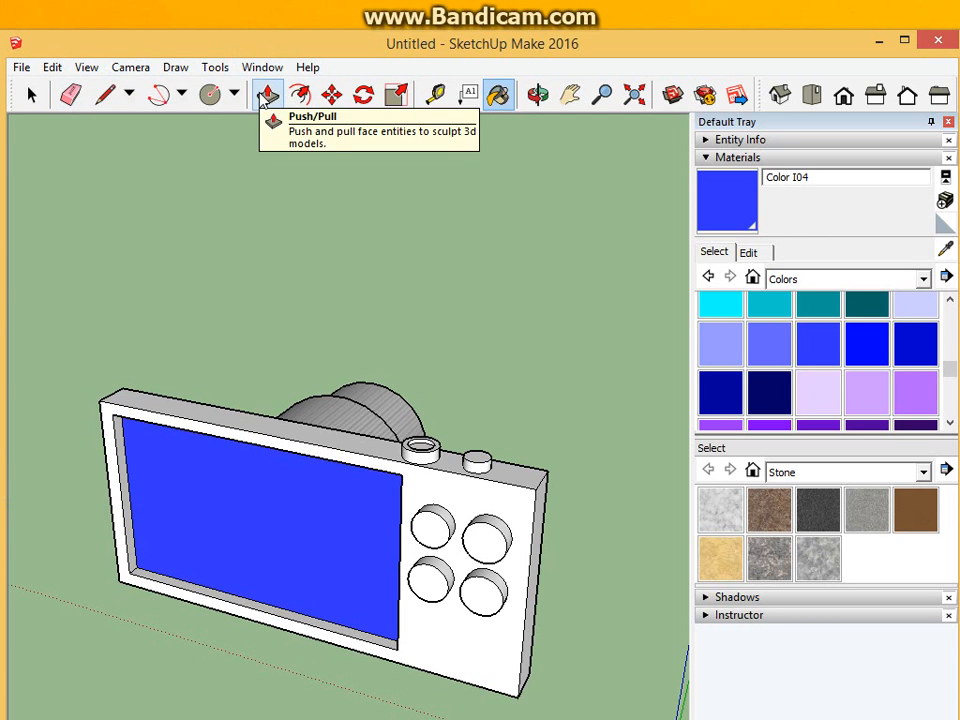